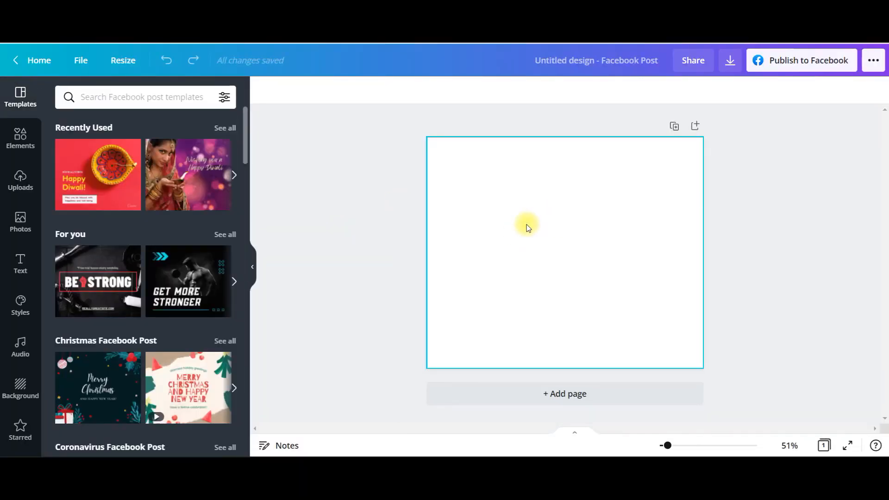
# Add the uploaded half-coloured portrait with the fish and pink fishbowl to the blank page and move it to the upper-left area
pyautogui.click(21, 178)
pyautogui.scroll(-5, 189, 248)
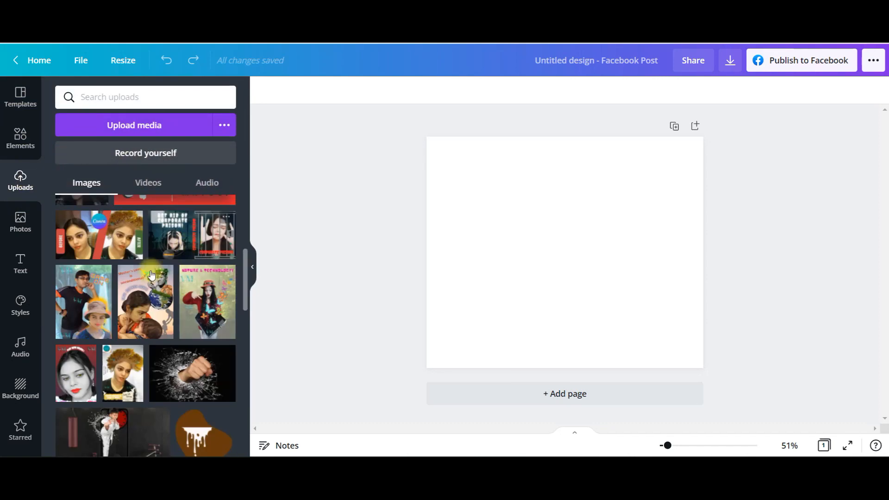
pyautogui.scroll(-10, 192, 318)
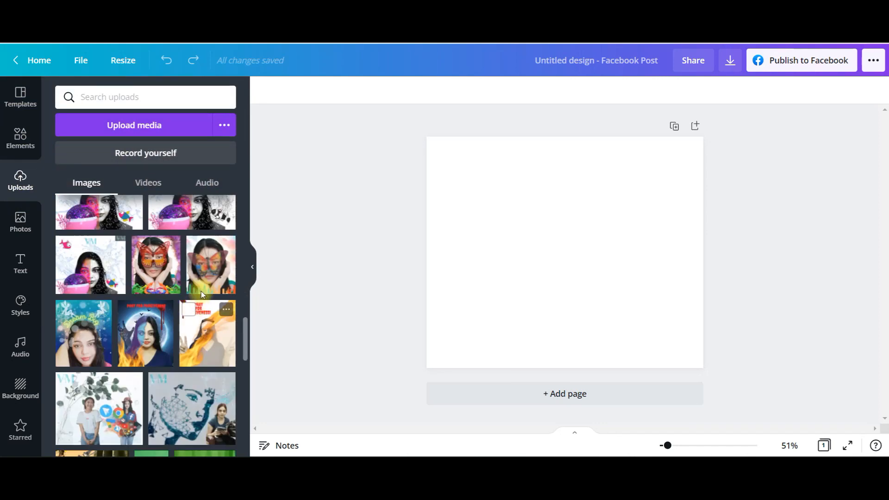
pyautogui.click(107, 258)
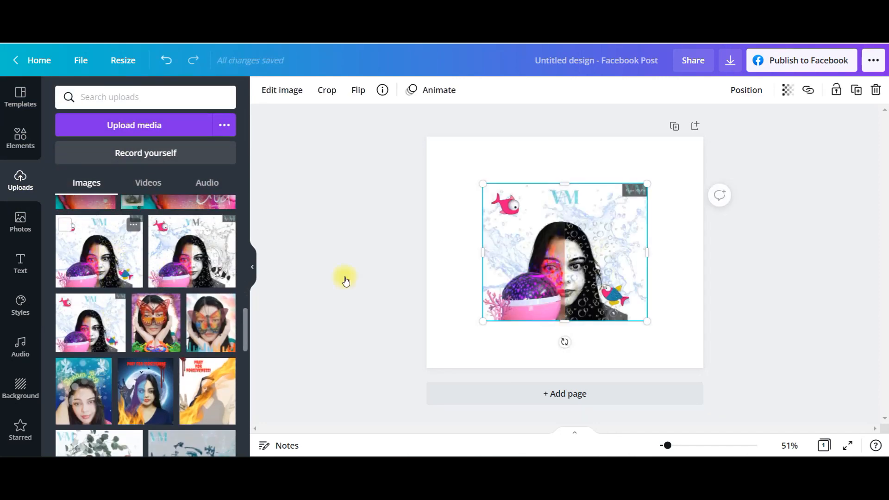
pyautogui.moveTo(551, 276); pyautogui.dragTo(502, 238)
pyautogui.click(450, 220)
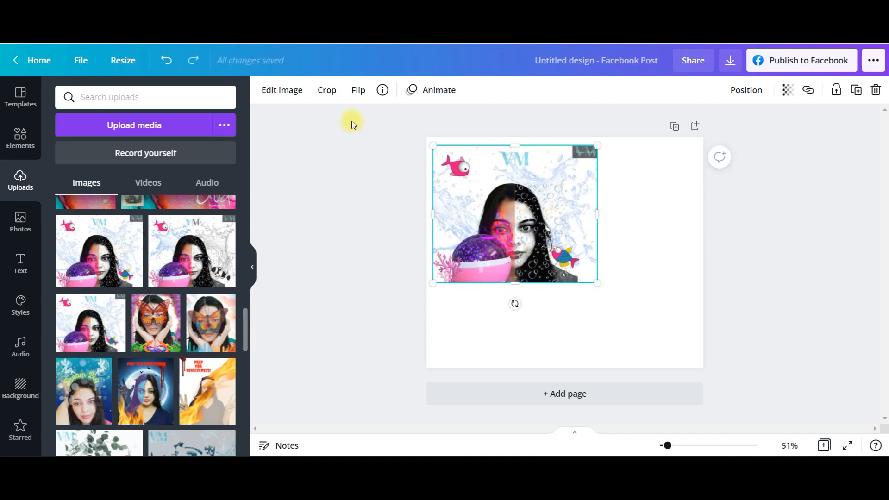
# Apply the Phone 2 smartmockup to the portrait image
pyautogui.click(281, 93)
pyautogui.scroll(-5, 143, 294)
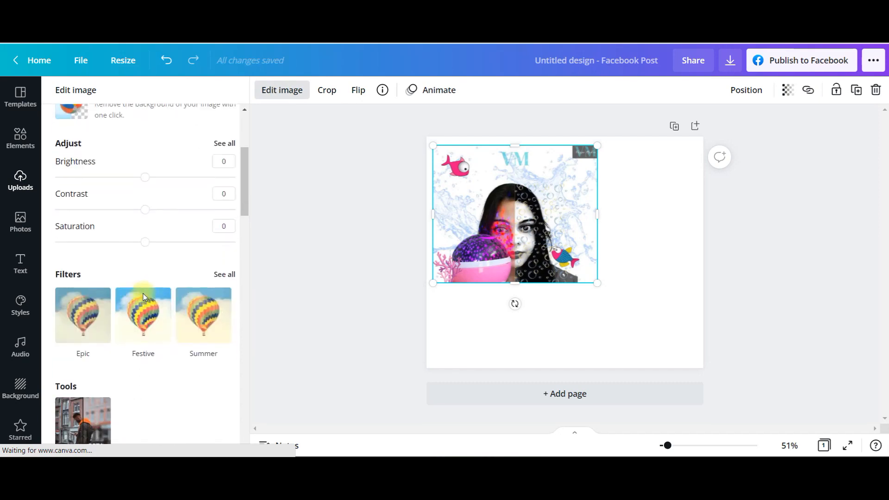
pyautogui.scroll(-4, 145, 288)
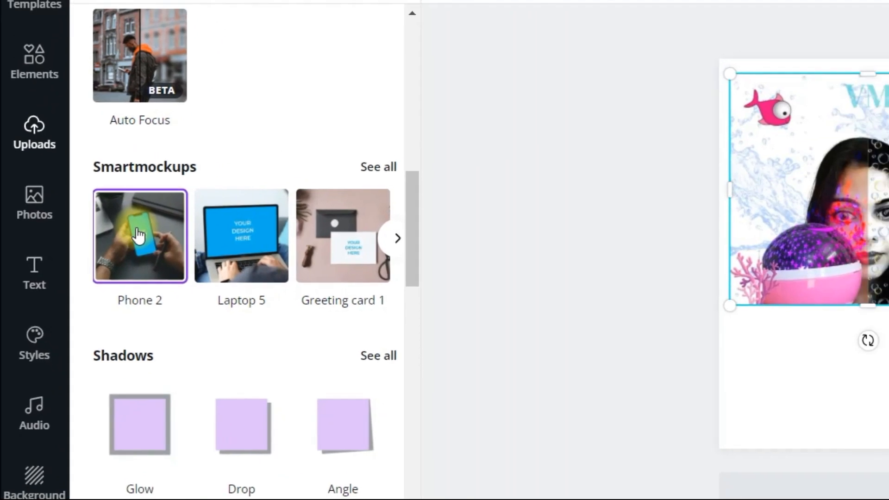
pyautogui.click(168, 232)
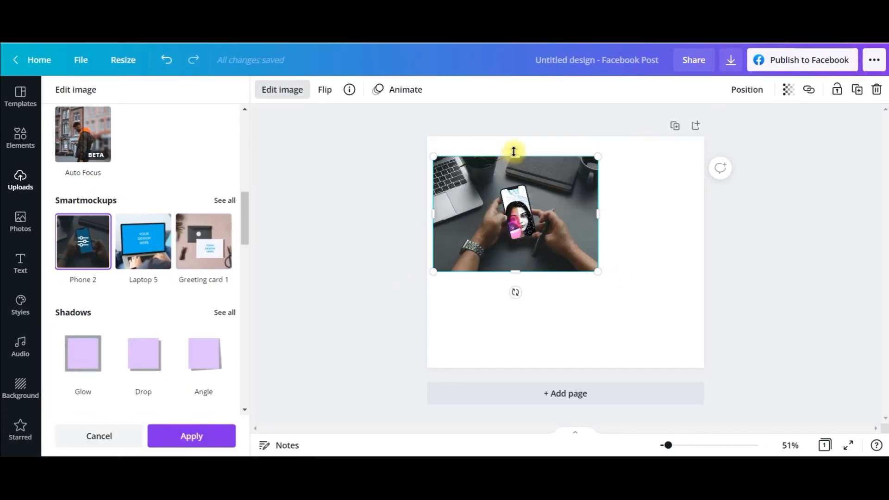
# Resize and reposition the phone mockup so that it fills the whole page
pyautogui.moveTo(513, 151); pyautogui.dragTo(515, 131)
pyautogui.moveTo(513, 278); pyautogui.dragTo(511, 345)
pyautogui.moveTo(594, 235); pyautogui.dragTo(728, 264)
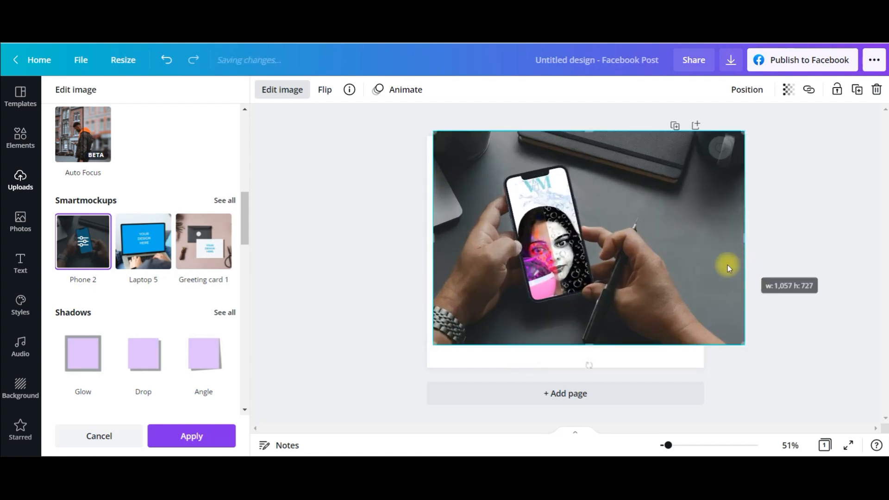
pyautogui.moveTo(645, 284); pyautogui.dragTo(635, 291)
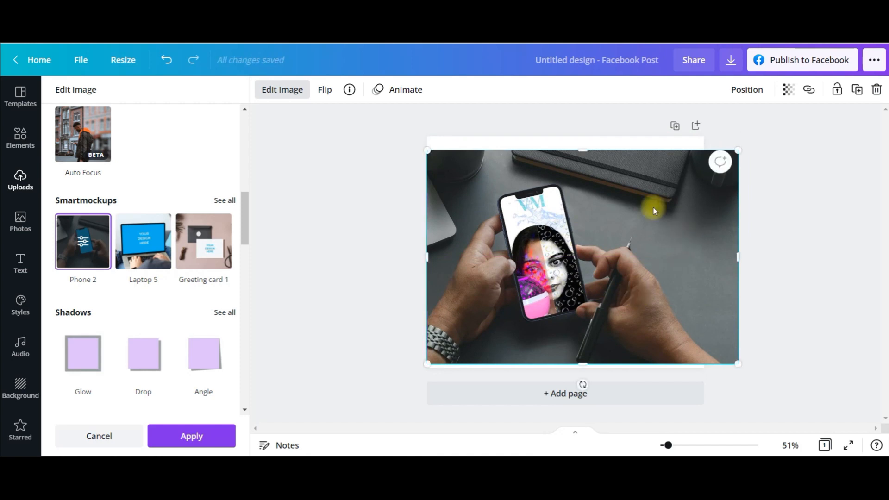
pyautogui.moveTo(584, 145); pyautogui.dragTo(585, 139)
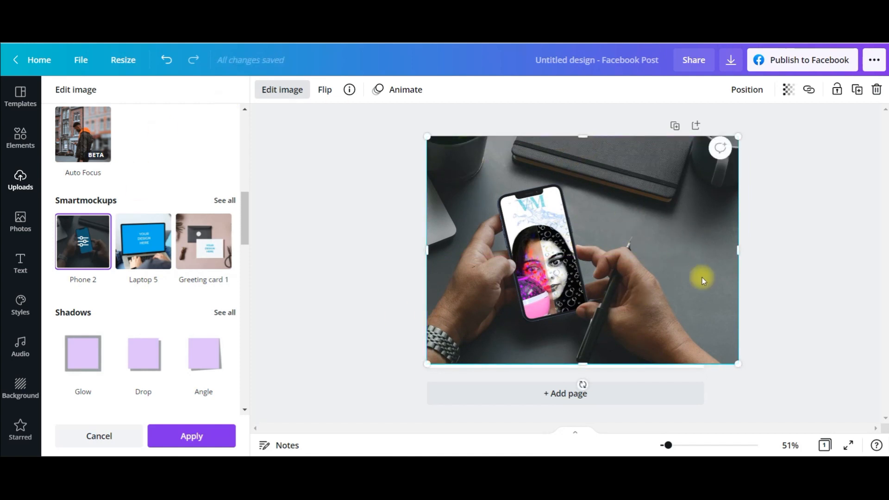
pyautogui.moveTo(732, 252); pyautogui.dragTo(698, 252)
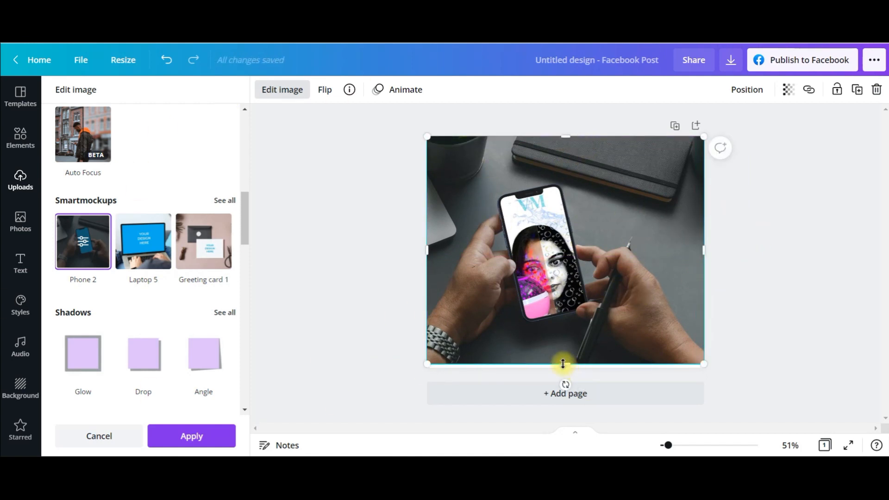
pyautogui.moveTo(563, 364); pyautogui.dragTo(563, 368)
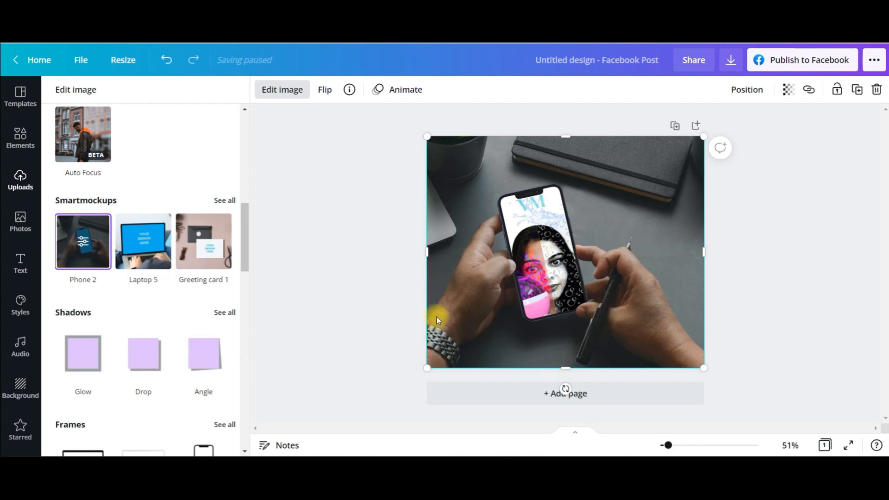
pyautogui.click(388, 278)
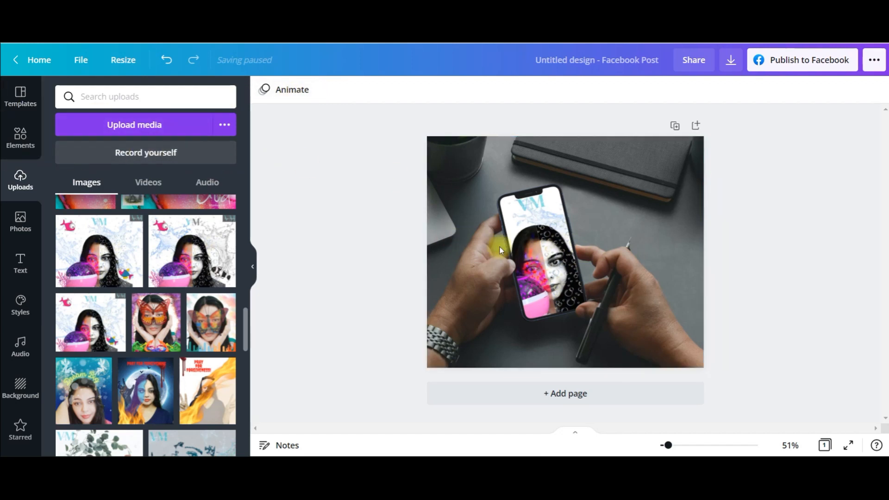
# Browse the full Smartmockups collection for the image, including the phone and computer mockups
pyautogui.click(486, 225)
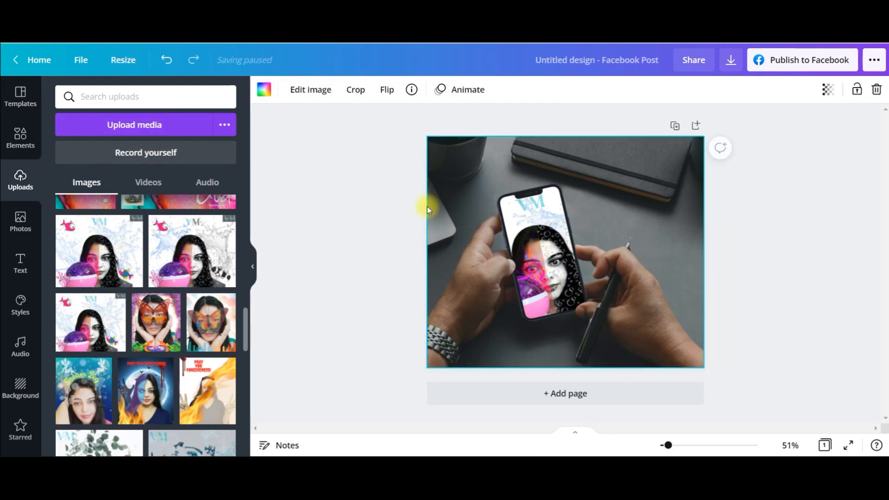
pyautogui.click(300, 90)
pyautogui.scroll(-8, 79, 294)
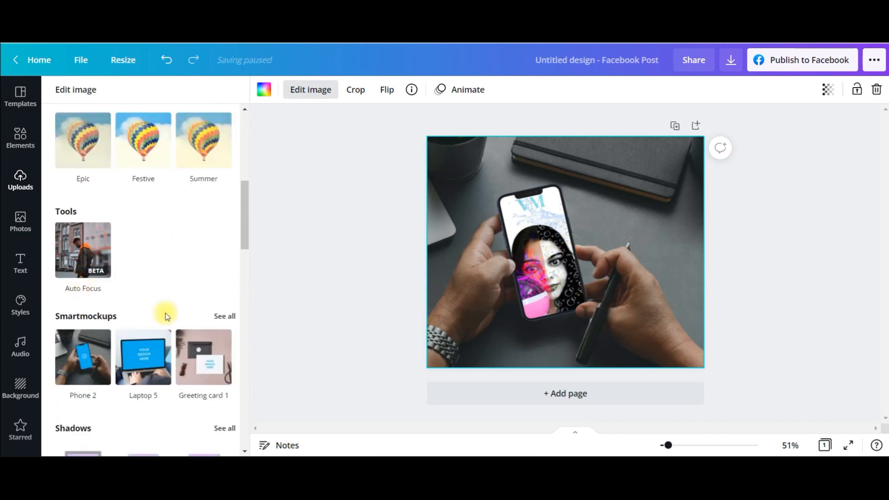
pyautogui.scroll(-3, 134, 307)
pyautogui.click(227, 199)
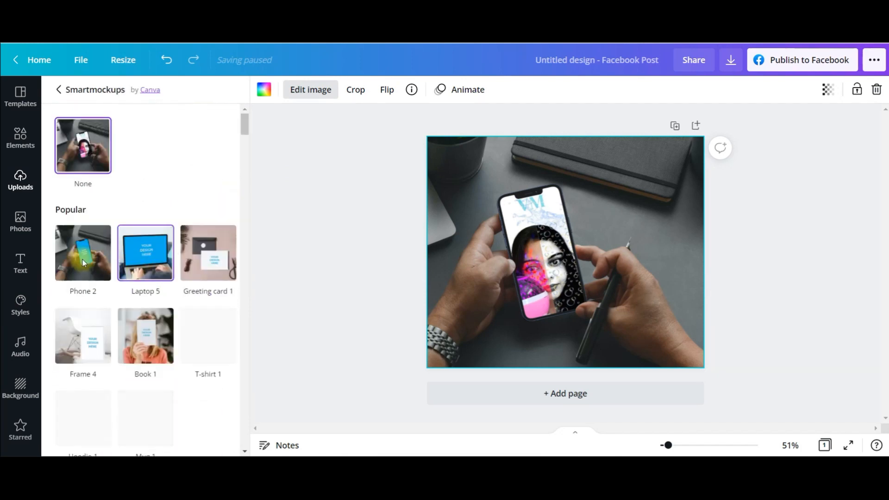
pyautogui.scroll(-10, 143, 287)
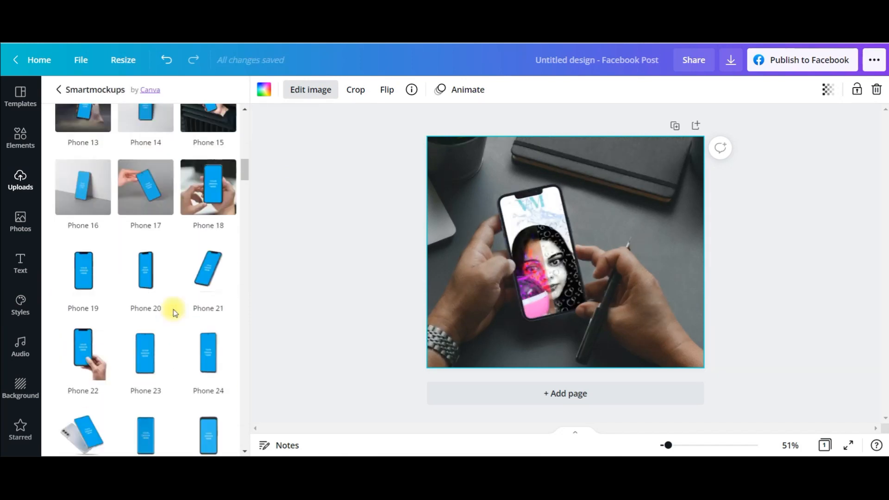
pyautogui.scroll(-5, 175, 313)
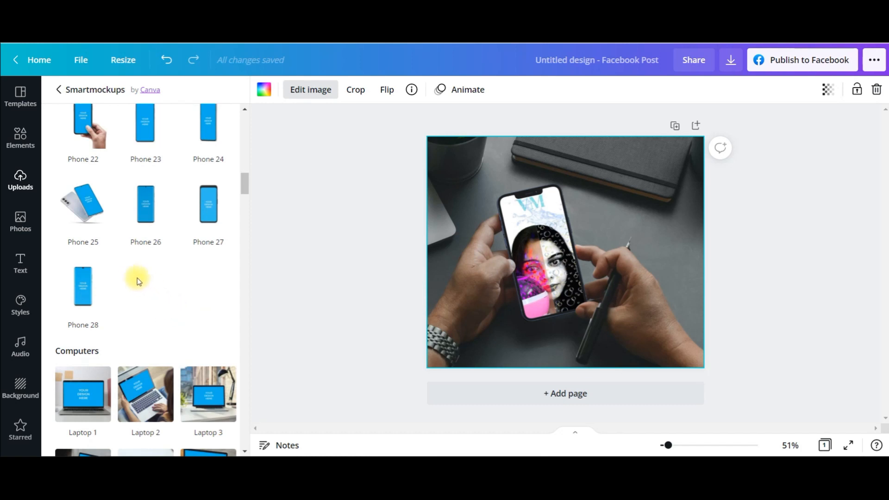
pyautogui.scroll(-3, 147, 290)
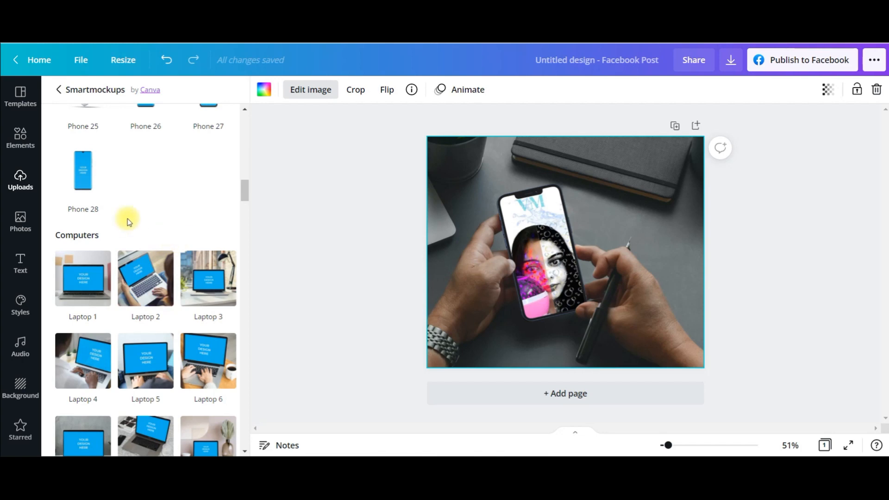
pyautogui.scroll(-3, 208, 278)
pyautogui.scroll(-3, 209, 278)
pyautogui.scroll(15, 214, 308)
pyautogui.scroll(3, 219, 315)
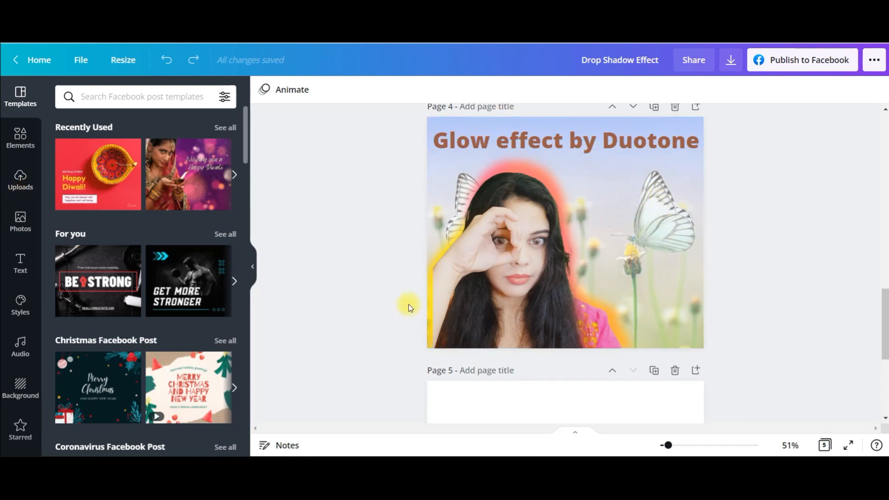
# Add the uploaded portrait with the green curtain background to the blank page 5 of the Drop Shadow Effect design
pyautogui.scroll(-5, 407, 298)
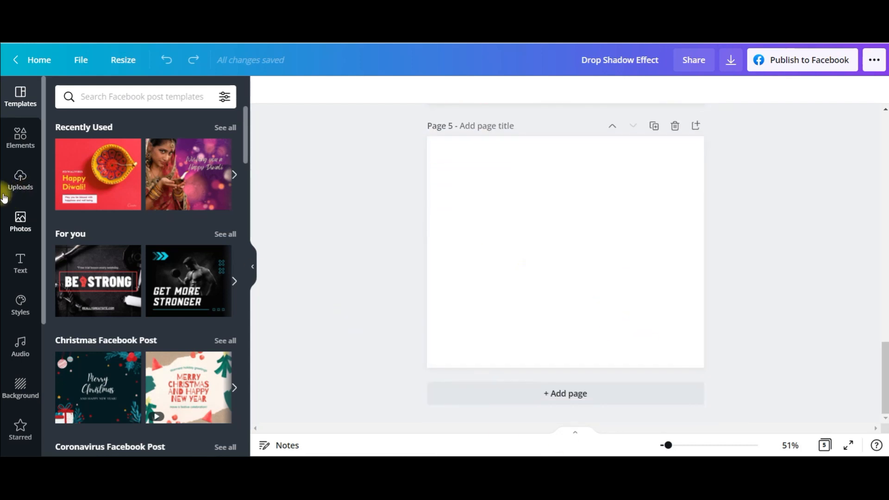
pyautogui.click(24, 180)
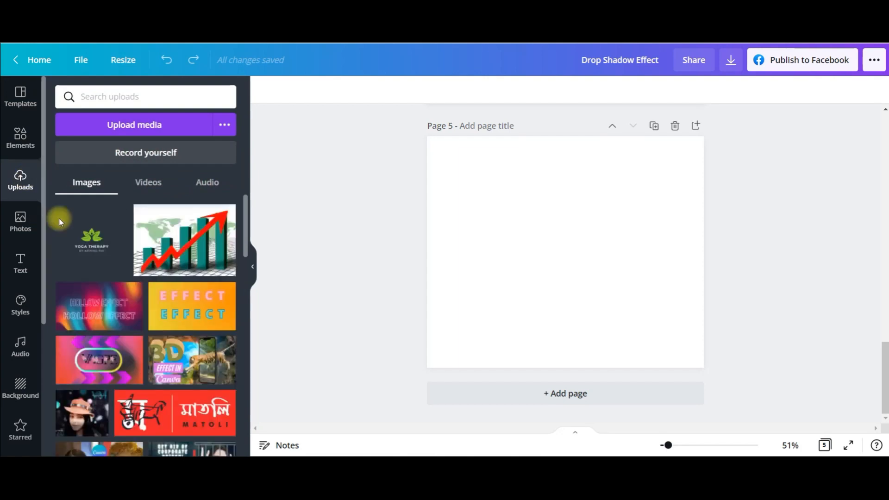
pyautogui.scroll(-5, 143, 300)
pyautogui.scroll(-10, 143, 300)
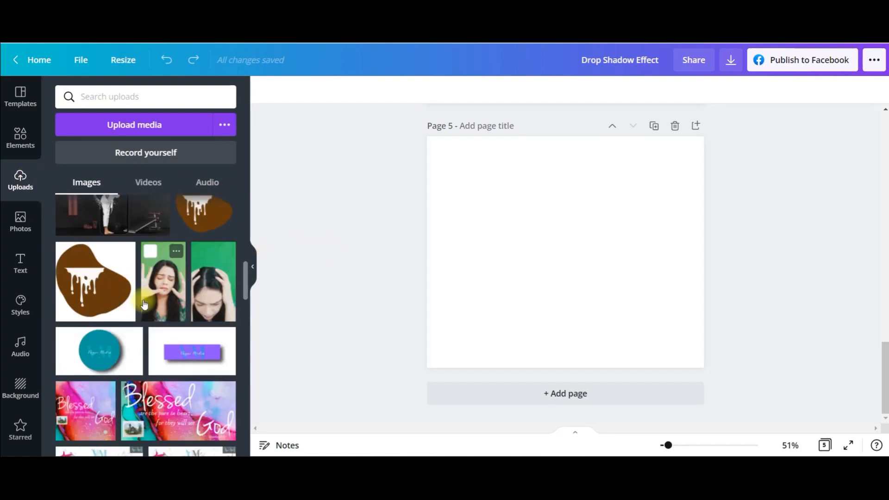
pyautogui.click(145, 283)
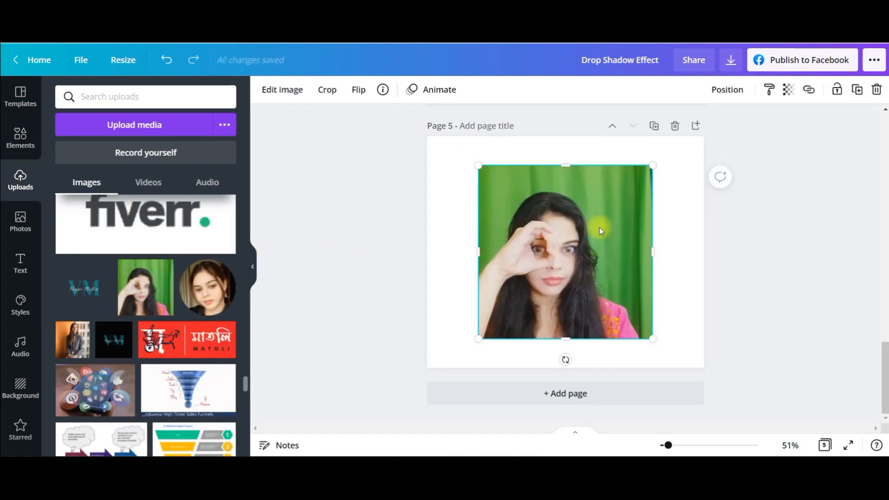
# Duplicate the green-curtain portrait and remove the background from both copies
pyautogui.click(286, 91)
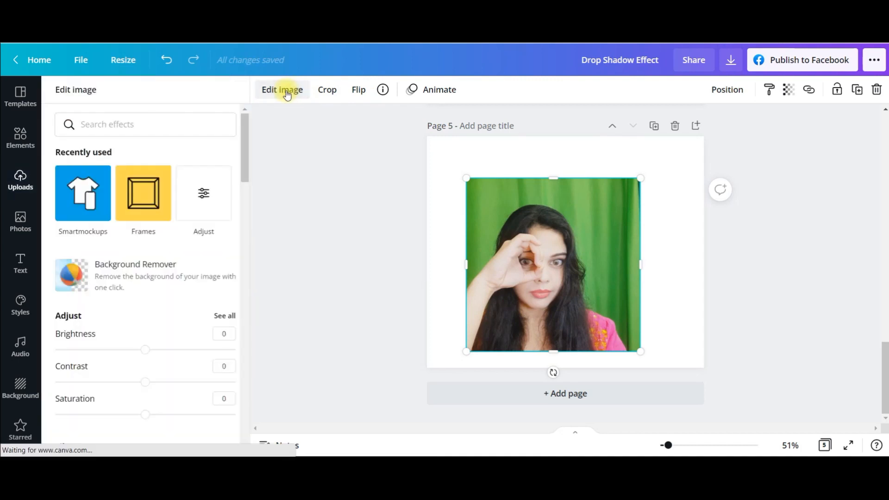
pyautogui.click(71, 285)
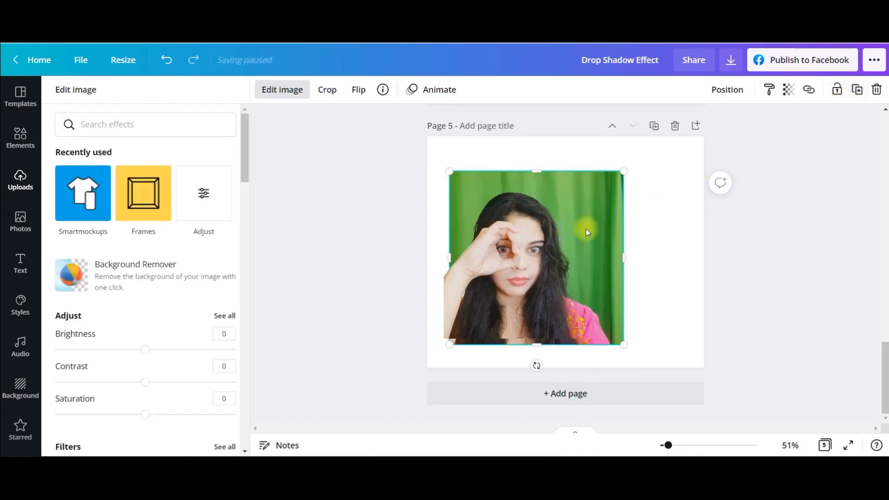
pyautogui.click(72, 286)
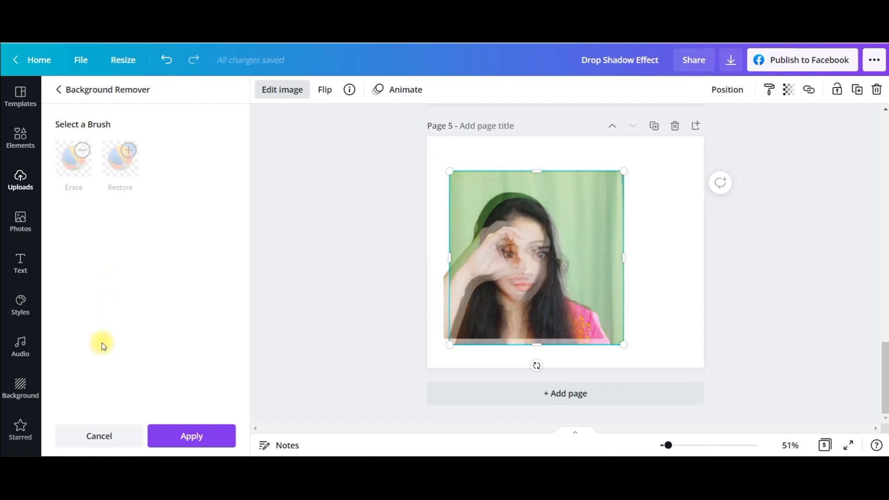
# Move one cutout copy aside to the right, then enlarge the other and place it in the page's lower-left corner
pyautogui.moveTo(559, 182); pyautogui.dragTo(717, 175)
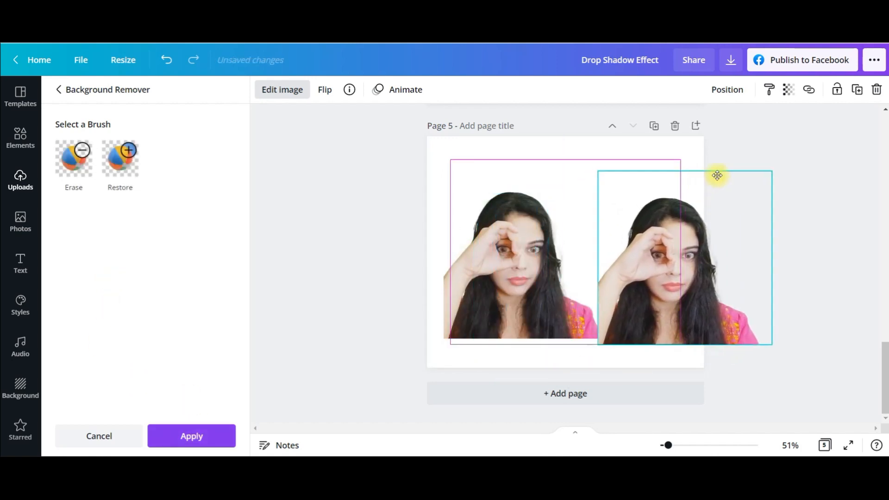
pyautogui.click(492, 244)
pyautogui.moveTo(446, 166); pyautogui.dragTo(417, 129)
pyautogui.moveTo(527, 209); pyautogui.dragTo(535, 237)
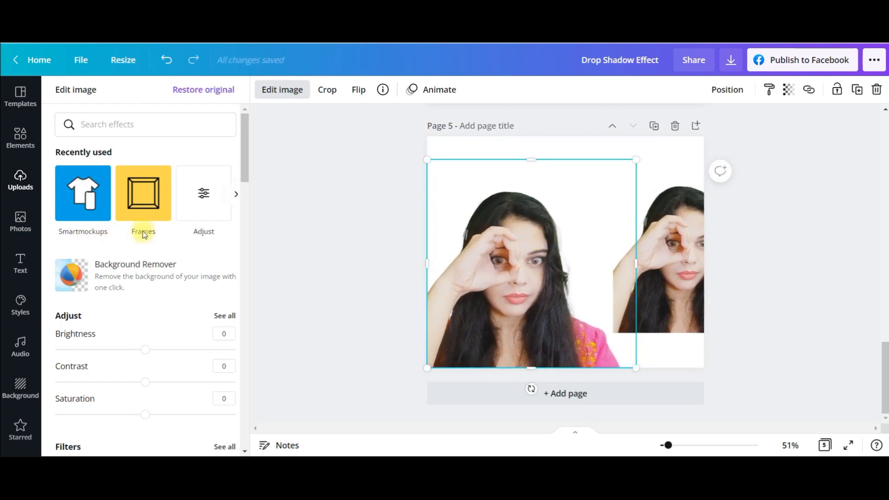
# Apply the Pomelo Duotone effect to the enlarged portrait cutout
pyautogui.scroll(-15, 125, 312)
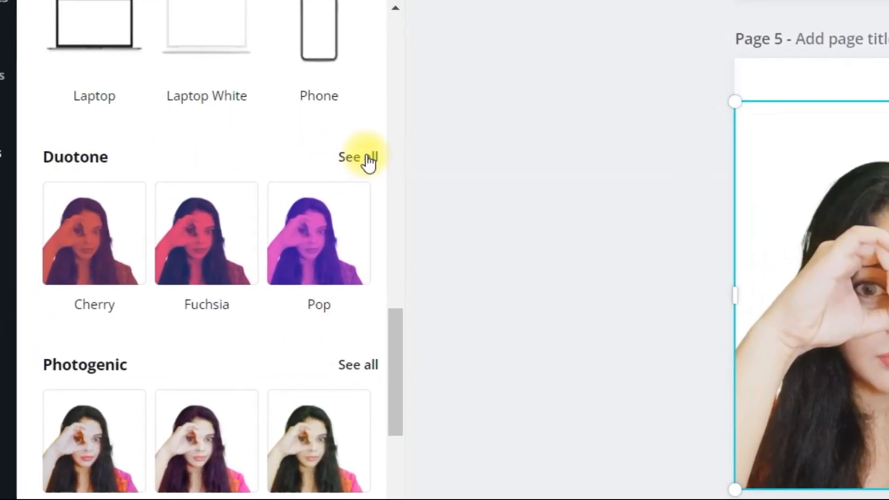
pyautogui.click(369, 162)
pyautogui.scroll(-5, 336, 430)
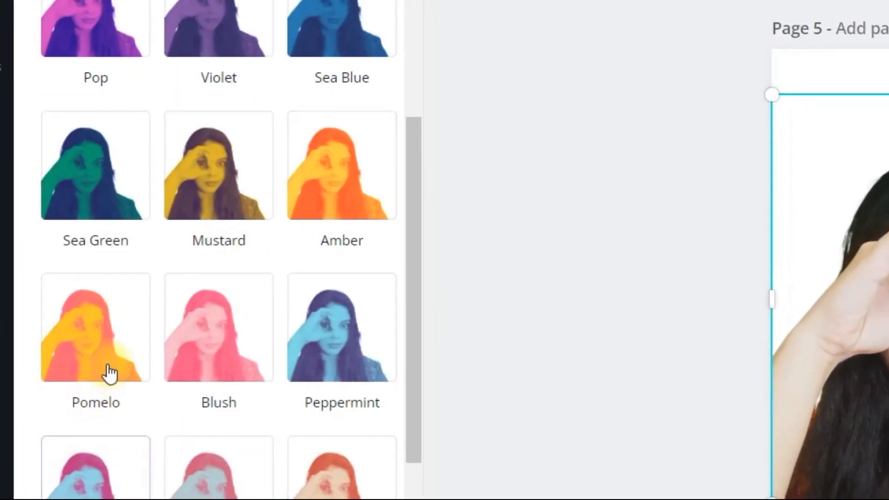
pyautogui.click(110, 372)
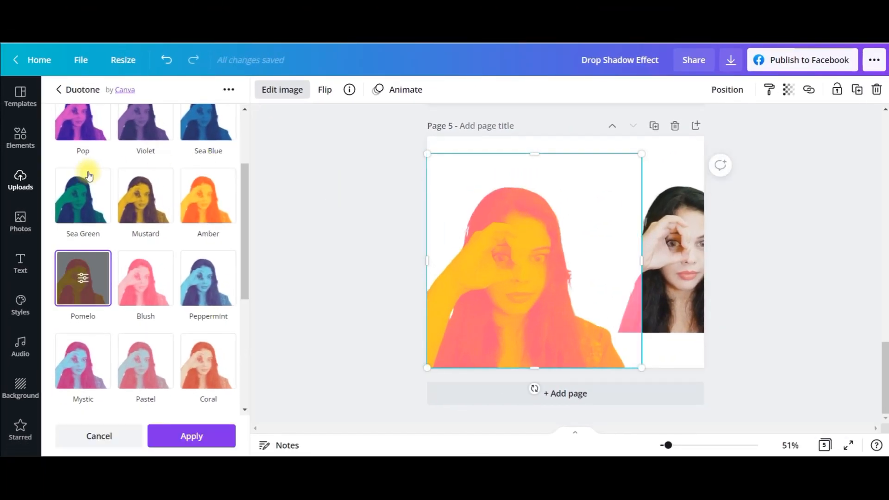
pyautogui.click(187, 438)
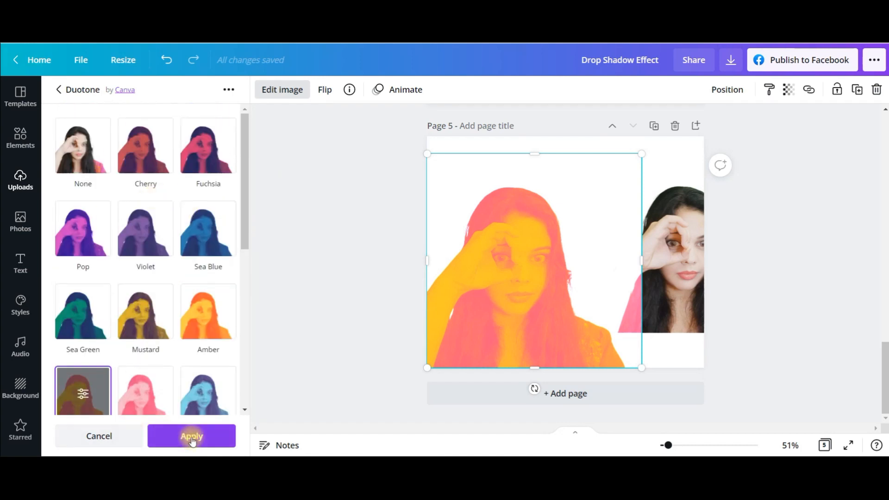
# Adjust the duotone portrait to brightness -22, contrast 23, saturation 13 and blur 64
pyautogui.scroll(5, 156, 237)
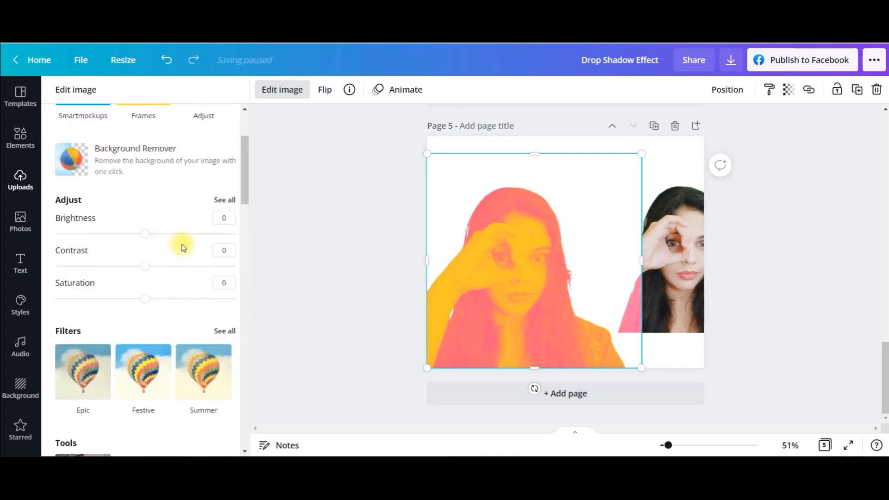
pyautogui.click(225, 200)
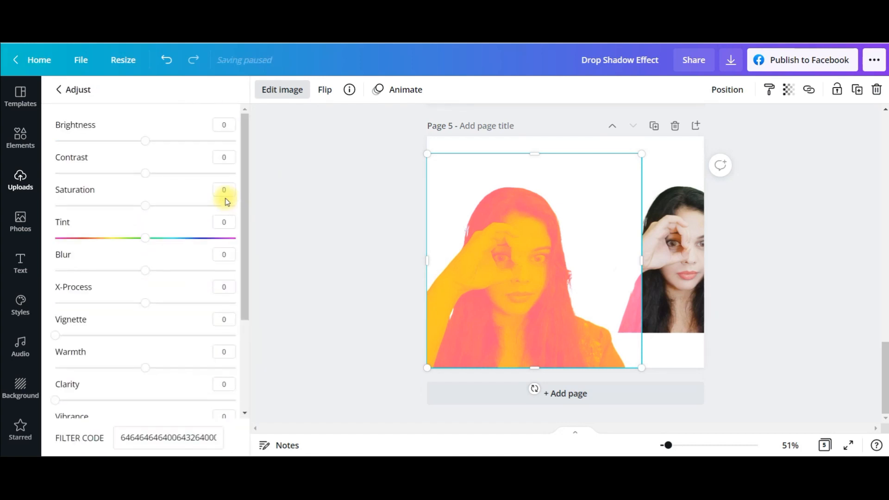
pyautogui.moveTo(142, 145); pyautogui.dragTo(127, 158)
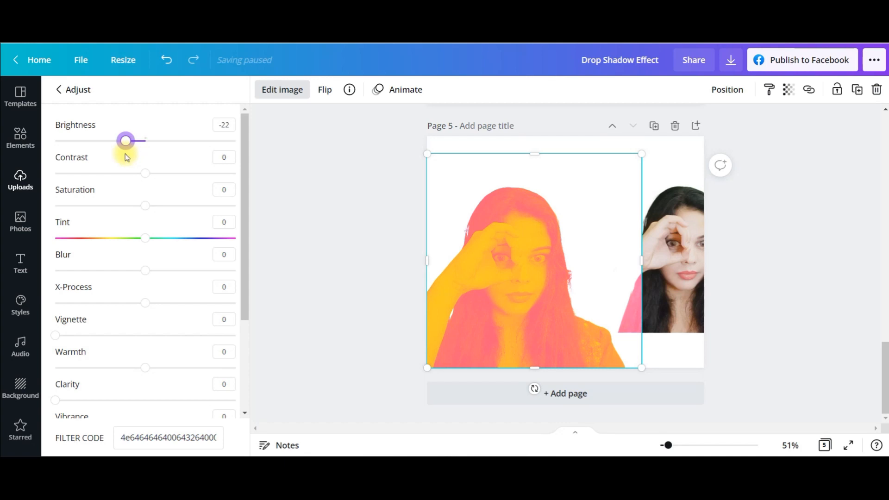
pyautogui.moveTo(148, 180); pyautogui.dragTo(167, 183)
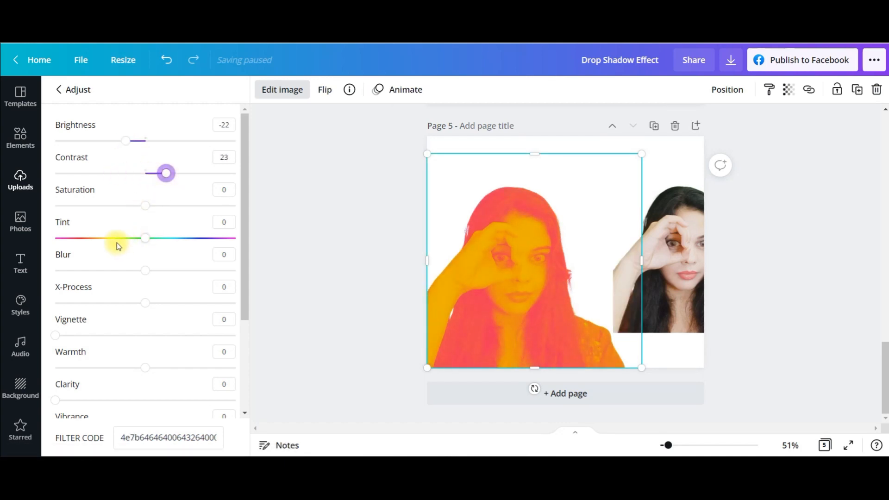
pyautogui.moveTo(146, 211); pyautogui.dragTo(167, 211)
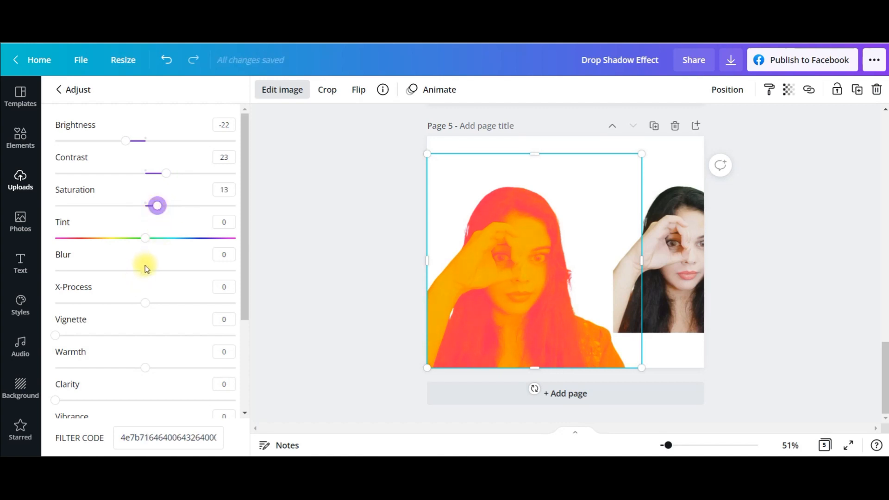
pyautogui.moveTo(146, 272); pyautogui.dragTo(177, 273)
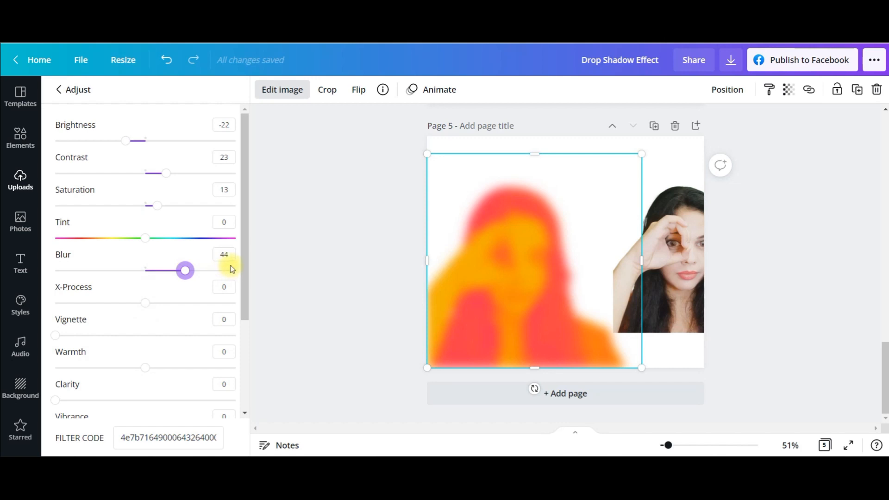
pyautogui.moveTo(193, 274); pyautogui.dragTo(203, 273)
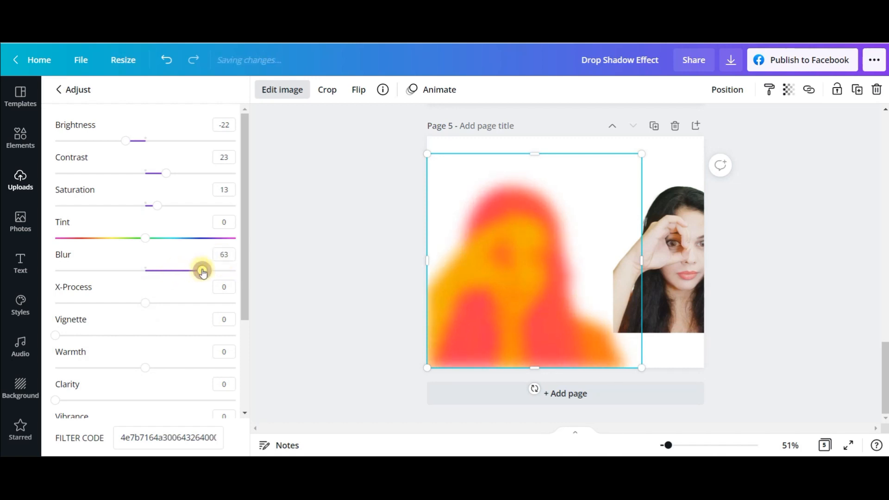
# Move the unedited portrait cutout over the blurred duotone copy and enlarge it to match that copy's size and lower-left placement
pyautogui.click(683, 257)
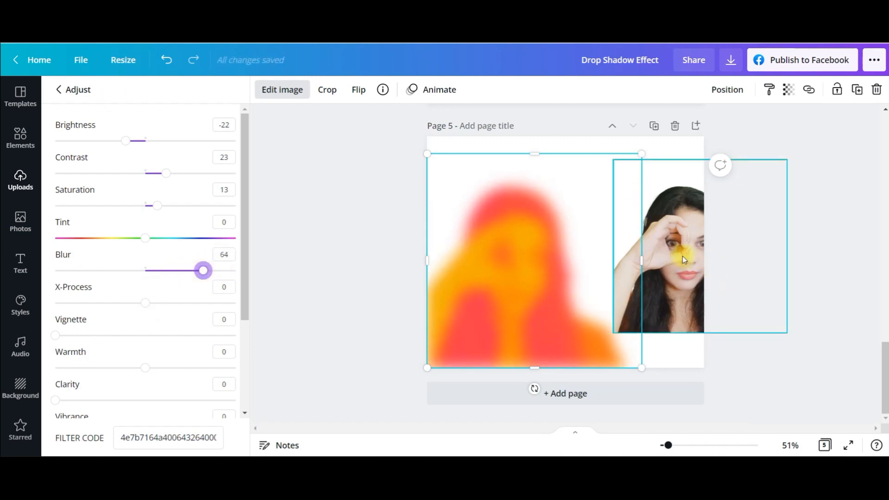
pyautogui.moveTo(683, 257); pyautogui.dragTo(485, 274)
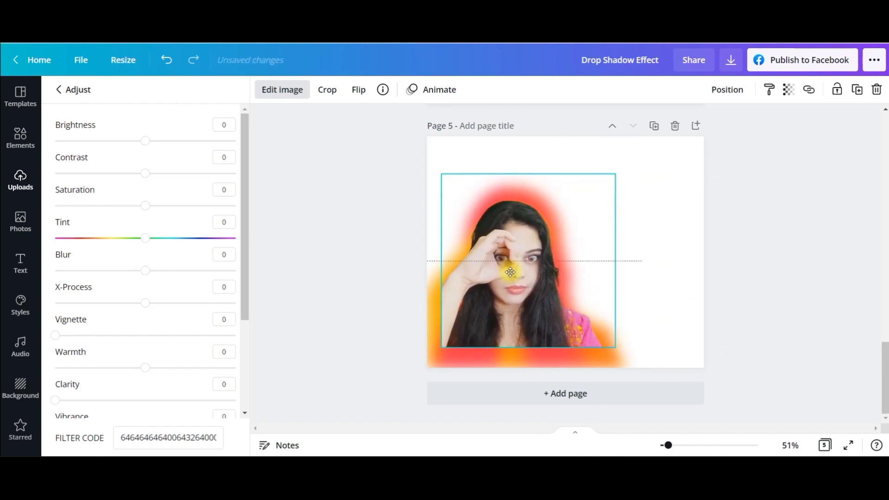
pyautogui.moveTo(441, 345); pyautogui.dragTo(427, 365)
pyautogui.moveTo(493, 315); pyautogui.dragTo(529, 310)
pyautogui.moveTo(434, 268); pyautogui.dragTo(426, 268)
pyautogui.click(641, 222)
pyautogui.click(631, 162)
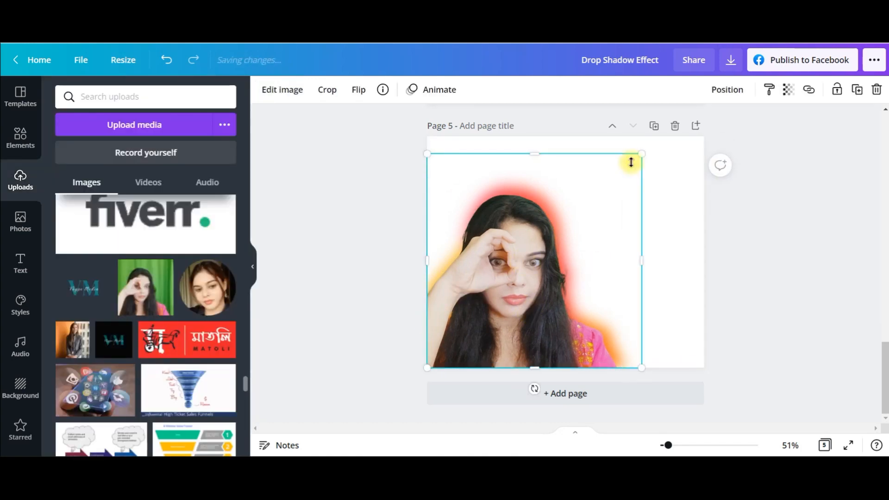
pyautogui.click(691, 155)
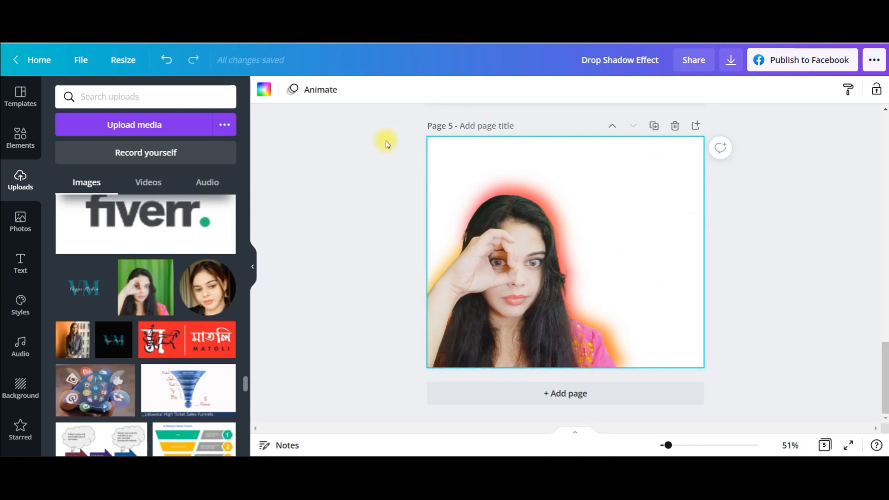
# Search the stock photos for NATURE and add the photo of two butterflies on yellow flowers to page 5
pyautogui.click(19, 142)
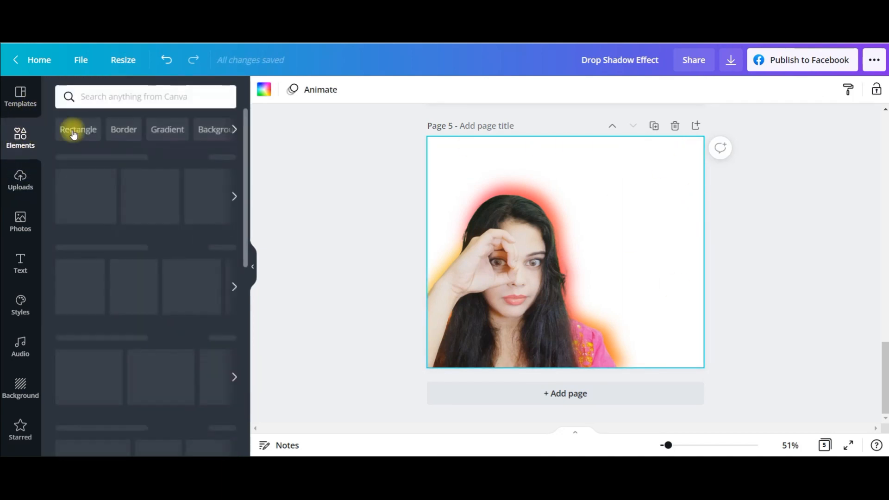
pyautogui.click(23, 224)
pyautogui.click(93, 96)
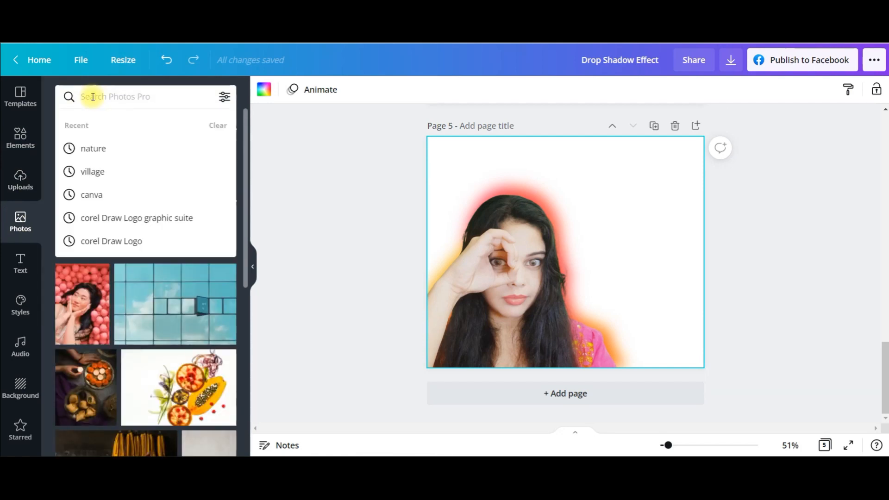
pyautogui.write('NATURE')
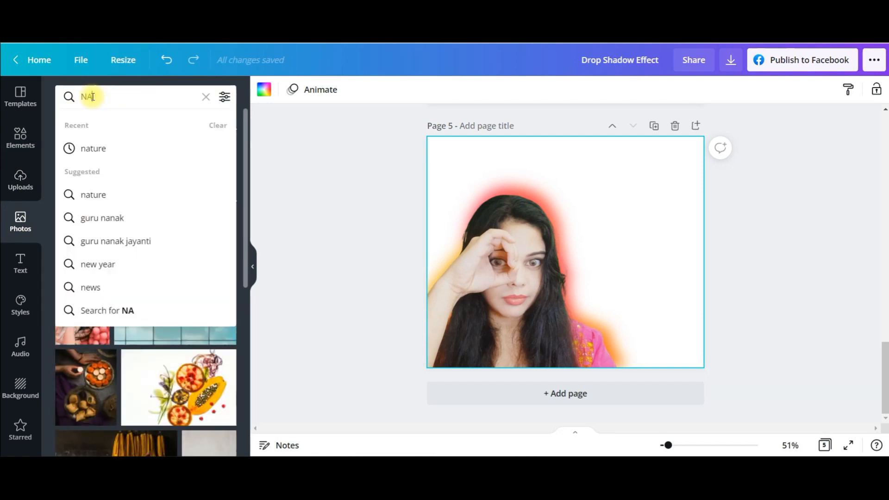
pyautogui.press('Return')
pyautogui.scroll(-2, 148, 236)
pyautogui.scroll(-5, 147, 234)
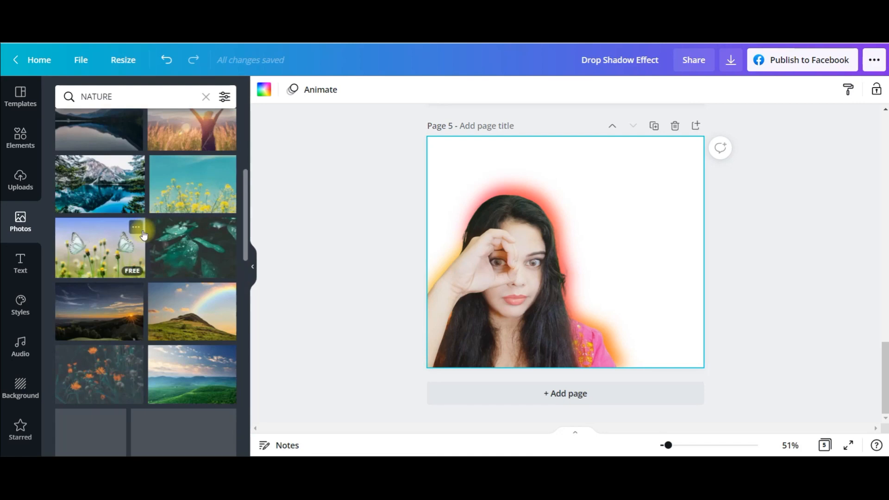
pyautogui.scroll(3, 145, 233)
pyautogui.click(94, 241)
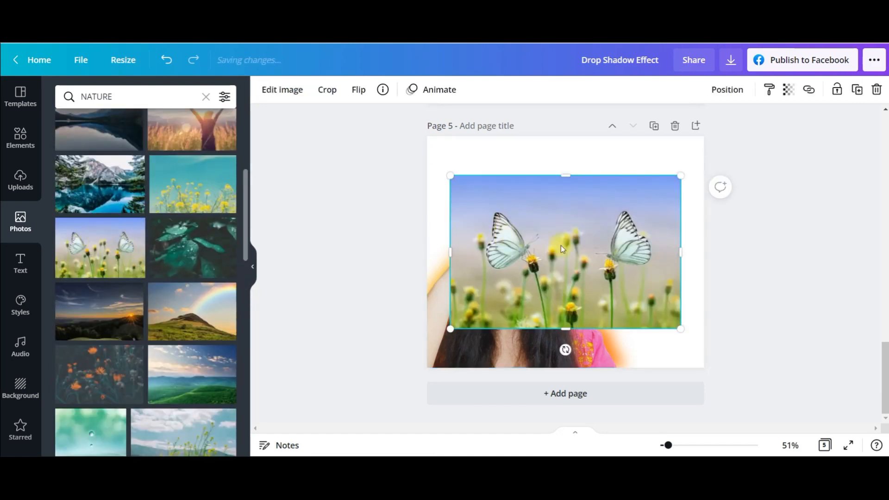
# Set the butterfly photo as the page 5 background and its transparency to 57
pyautogui.rightClick(577, 249)
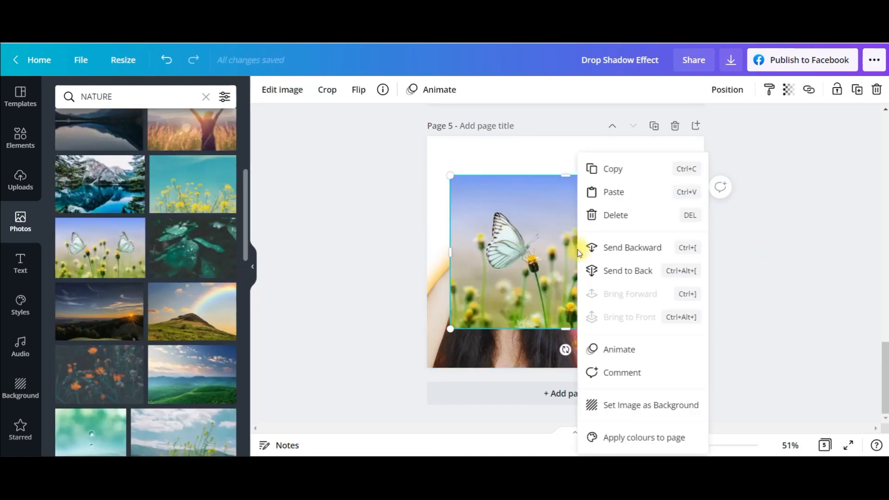
pyautogui.click(656, 407)
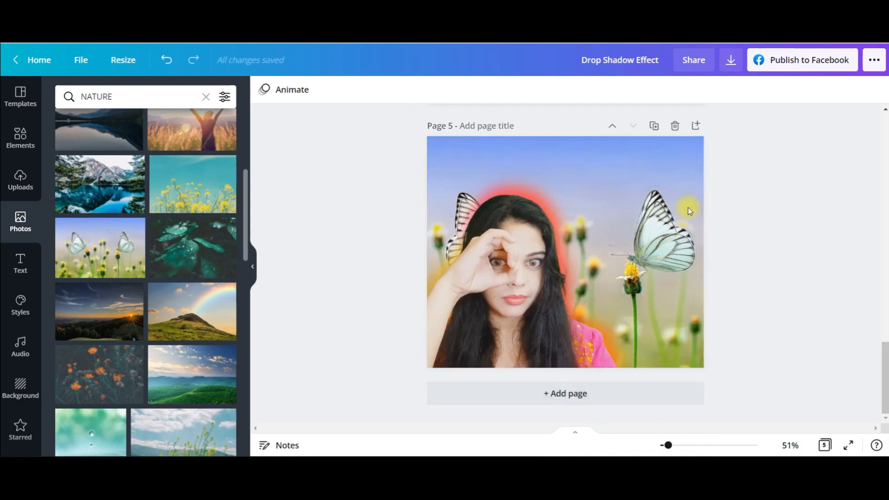
pyautogui.click(665, 160)
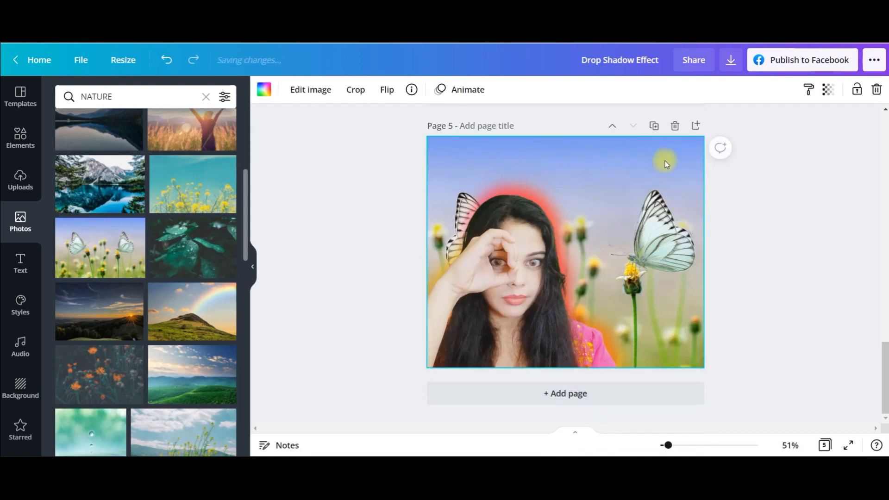
pyautogui.click(825, 92)
pyautogui.moveTo(793, 128); pyautogui.dragTo(757, 127)
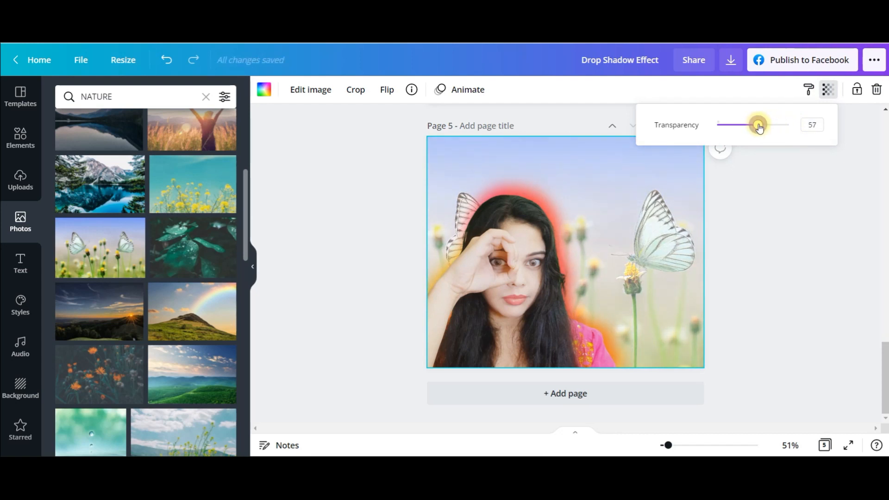
pyautogui.click(639, 229)
pyautogui.click(712, 279)
# Add a blank page 6 at the end of the design
pyautogui.scroll(1, 792, 292)
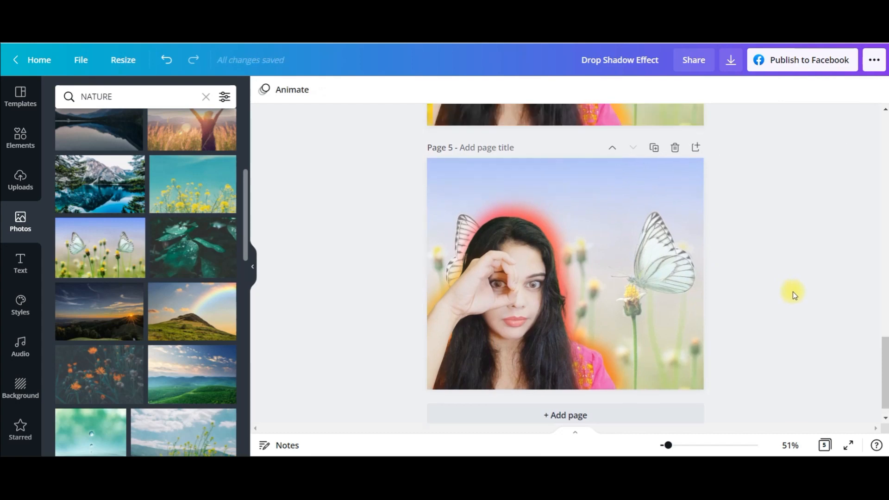
pyautogui.scroll(6, 793, 291)
pyautogui.scroll(-2, 709, 328)
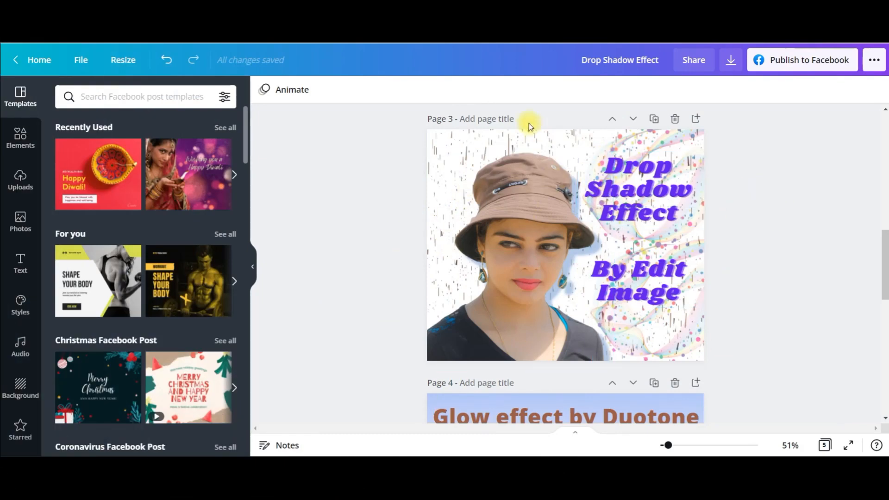
pyautogui.scroll(-10, 754, 224)
pyautogui.click(547, 393)
# Place the uploaded beach portrait of the woman in the brown hat on page 6
pyautogui.click(19, 180)
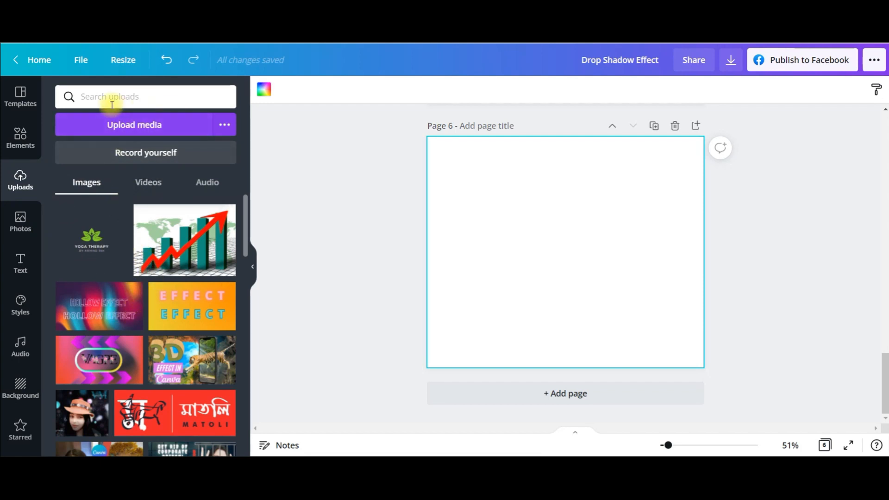
pyautogui.click(223, 124)
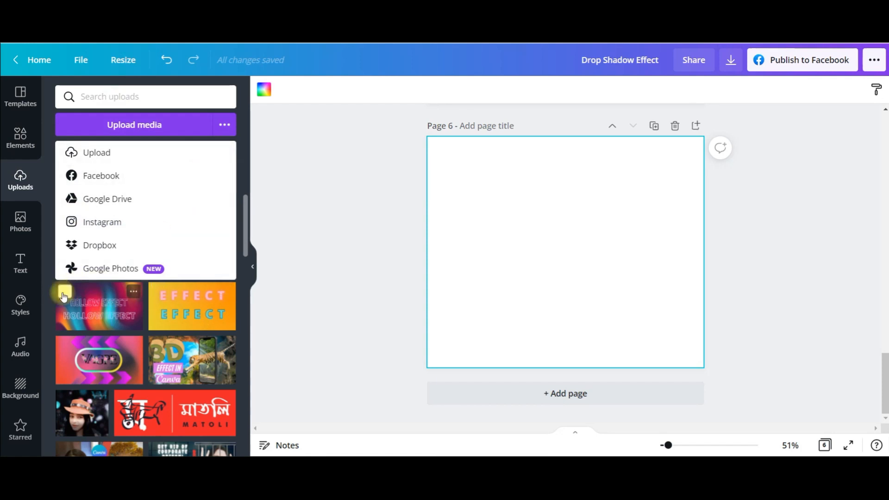
pyautogui.click(110, 326)
pyautogui.click(204, 257)
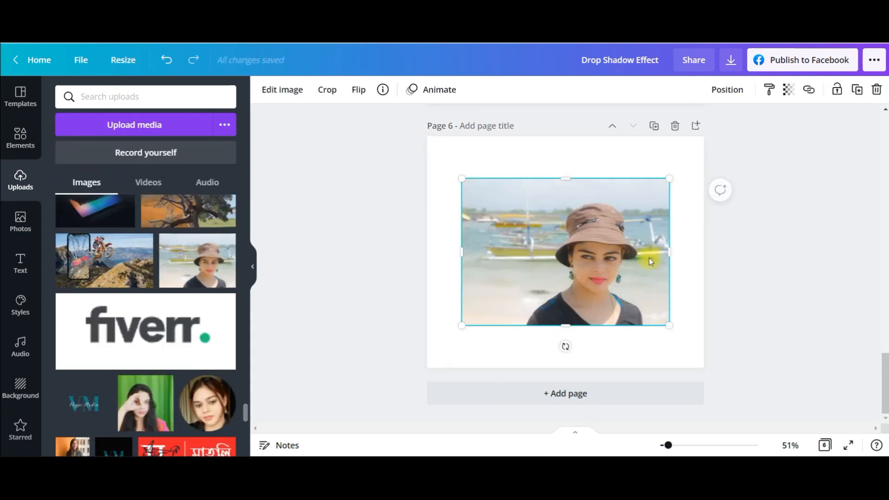
pyautogui.moveTo(648, 258); pyautogui.dragTo(648, 269)
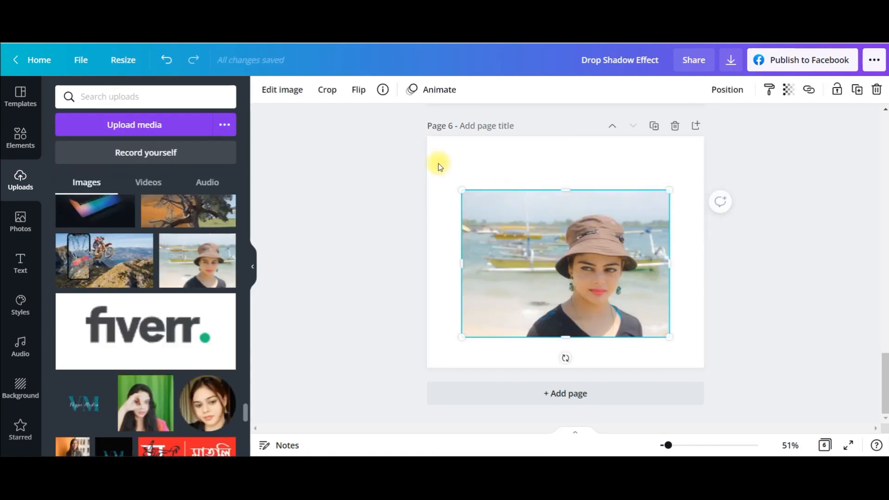
# Remove the background from the brown-hat portrait, then enlarge the cutout and align it with the page's bottom edge on the right side
pyautogui.click(279, 90)
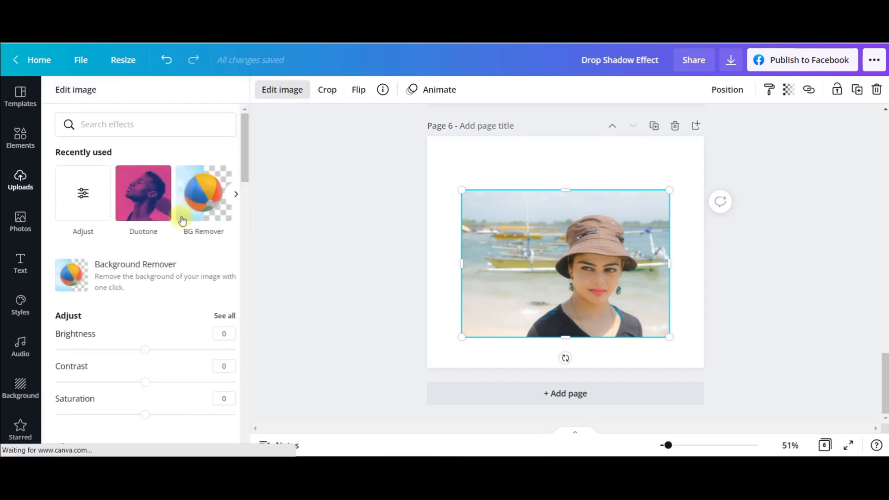
pyautogui.click(202, 199)
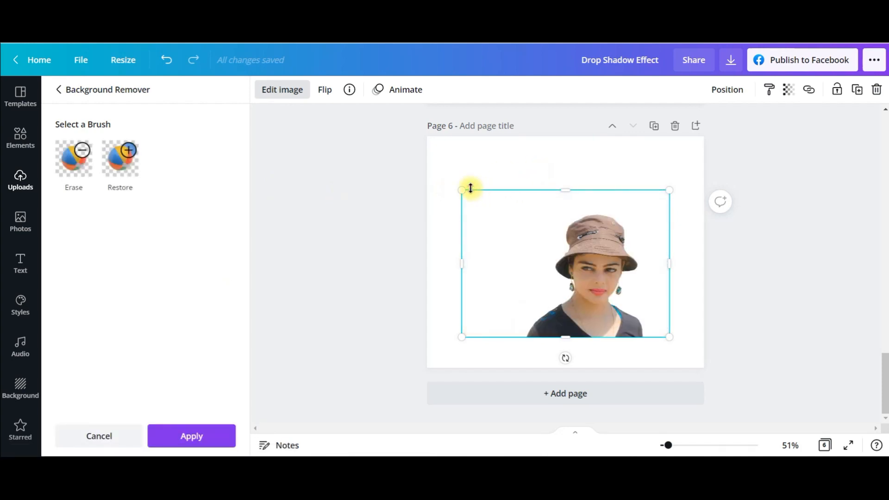
pyautogui.moveTo(460, 164); pyautogui.dragTo(414, 126)
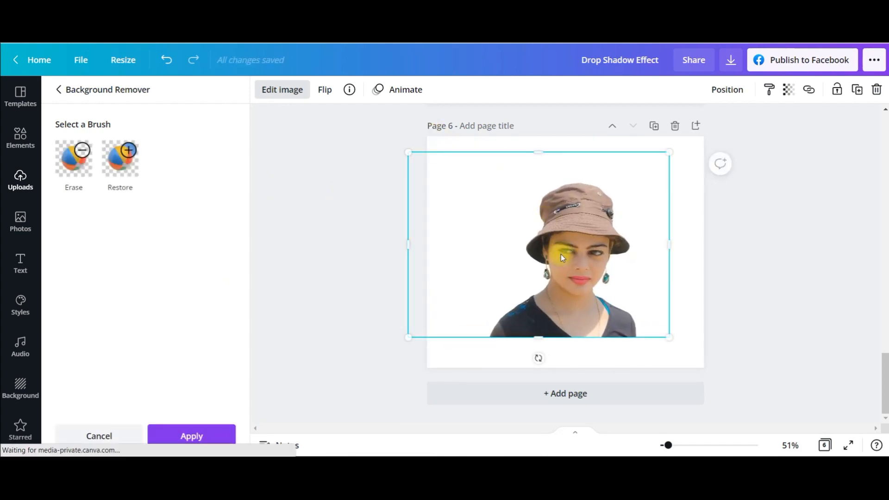
pyautogui.moveTo(561, 260); pyautogui.dragTo(549, 277)
pyautogui.moveTo(653, 182); pyautogui.dragTo(689, 154)
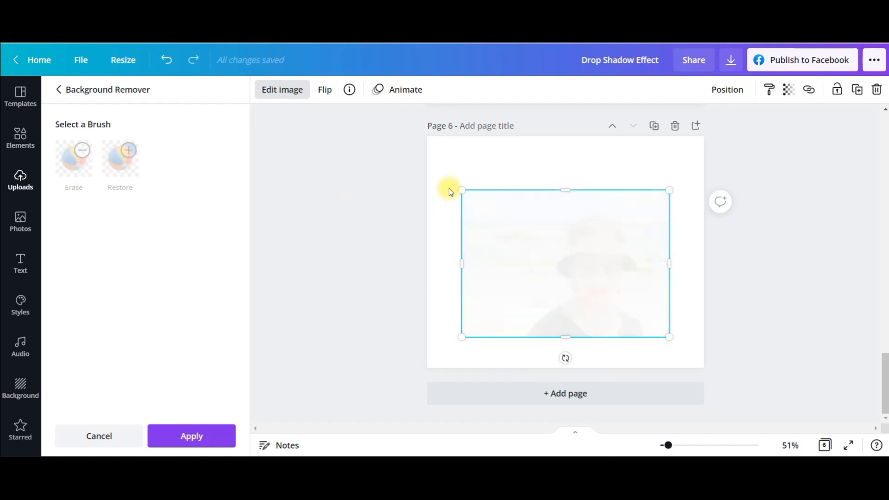
pyautogui.moveTo(648, 191); pyautogui.dragTo(613, 187)
pyautogui.moveTo(555, 239); pyautogui.dragTo(636, 239)
pyautogui.click(387, 216)
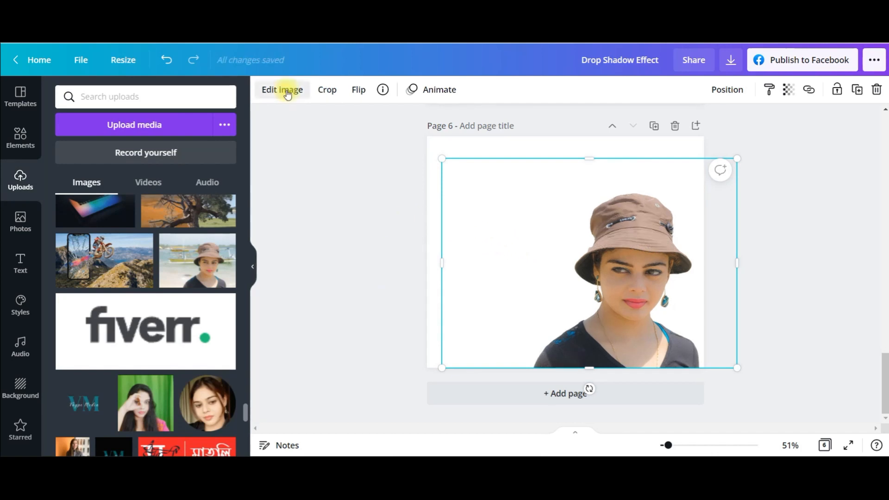
# Apply the Drop shadow effect to the brown-hat cutout
pyautogui.click(282, 89)
pyautogui.click(369, 218)
pyautogui.click(496, 205)
pyautogui.click(282, 89)
pyautogui.scroll(-10, 145, 268)
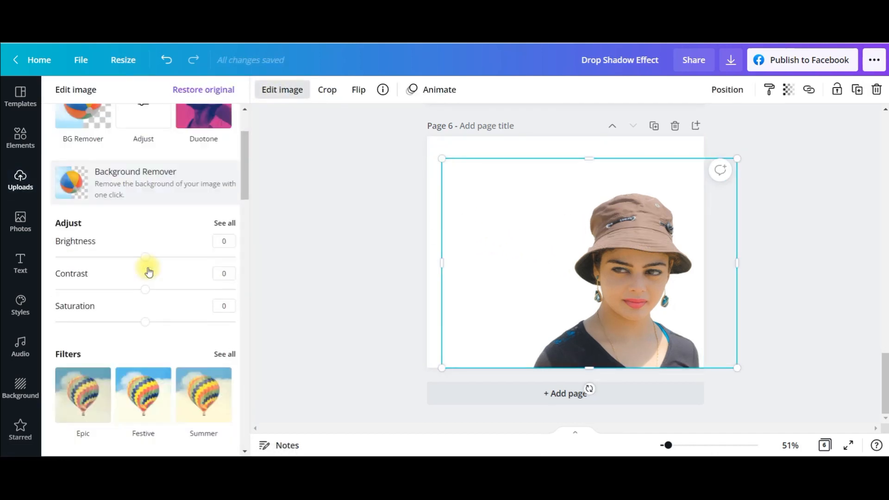
pyautogui.scroll(-4, 148, 273)
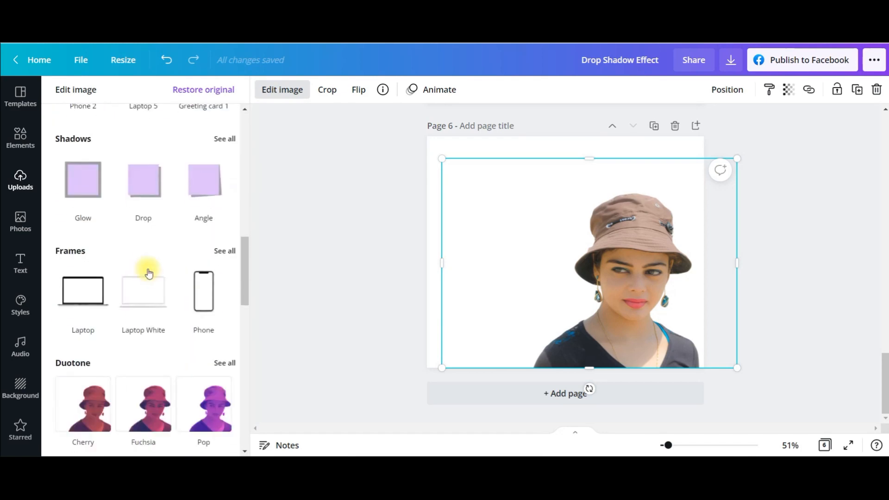
pyautogui.click(143, 206)
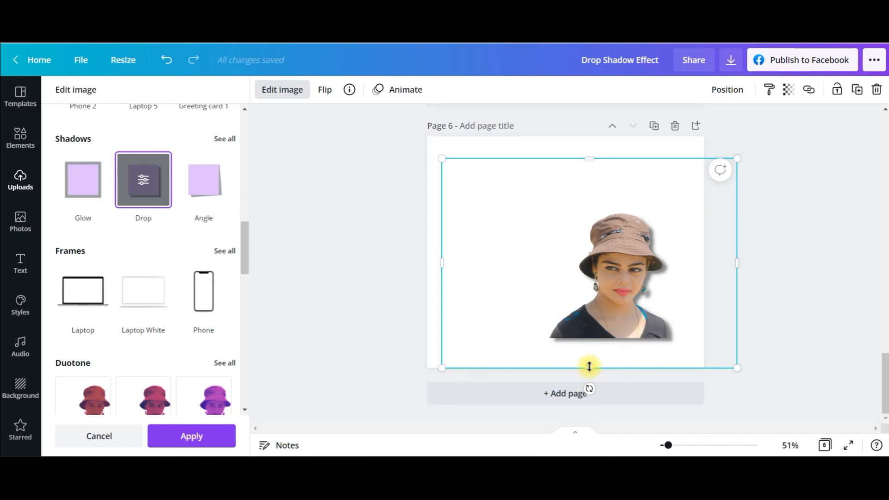
# Enlarge the brown-hat cutout down to the page's bottom edge and set its Bottom-right drop shadow's offset to 3
pyautogui.moveTo(588, 366); pyautogui.dragTo(590, 347)
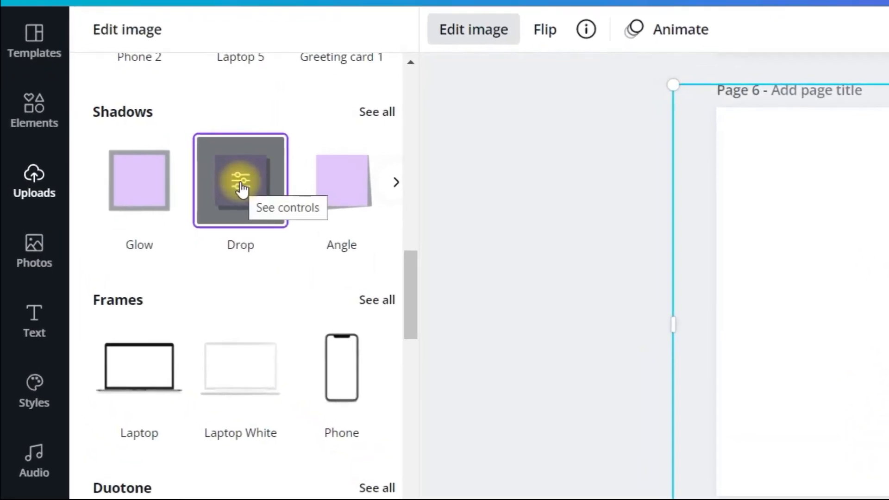
pyautogui.click(278, 190)
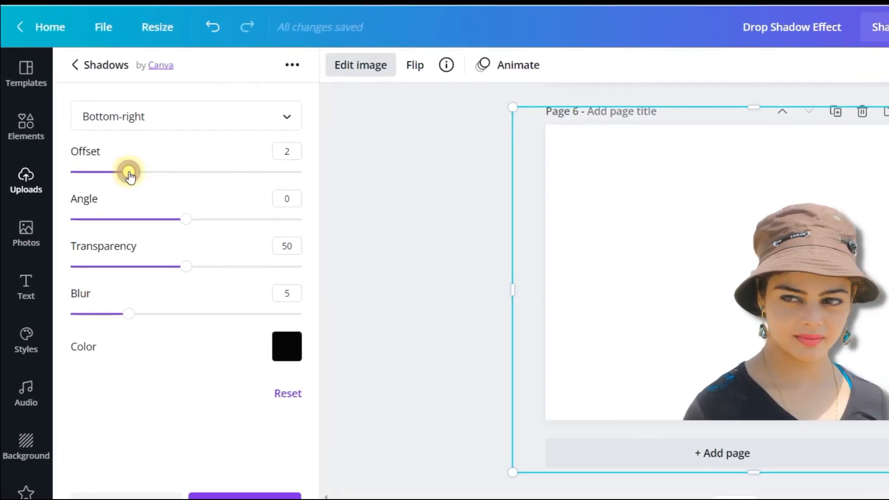
pyautogui.moveTo(151, 175); pyautogui.dragTo(187, 176)
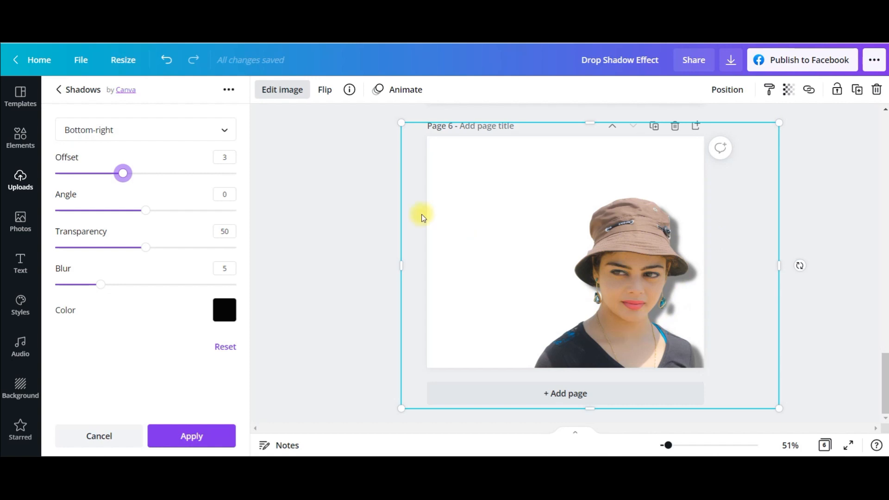
pyautogui.click(224, 132)
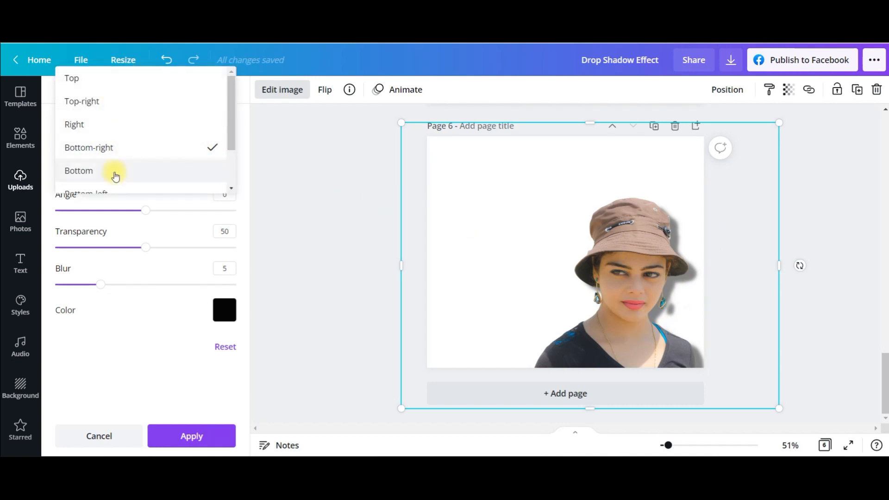
pyautogui.scroll(-1, 115, 171)
pyautogui.click(170, 199)
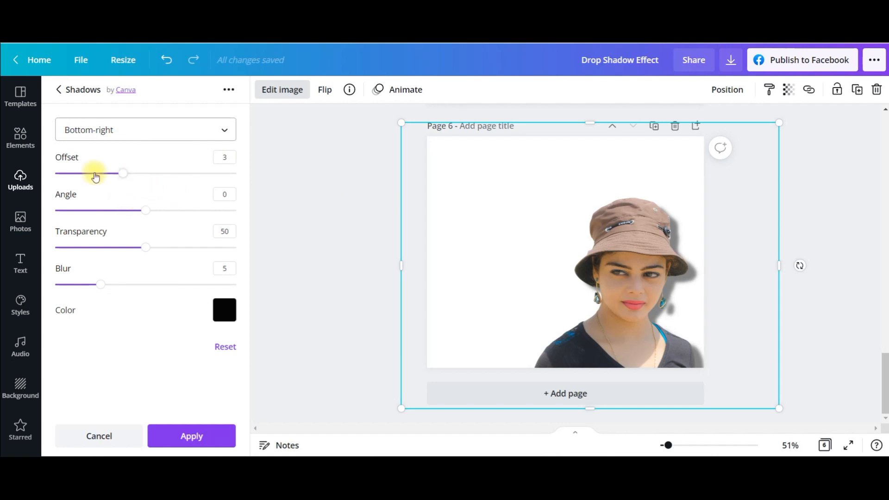
# Set the drop shadow's angle to -2 and transparency to 39, and increase its blur for a softer edge
pyautogui.moveTo(129, 214); pyautogui.dragTo(114, 215)
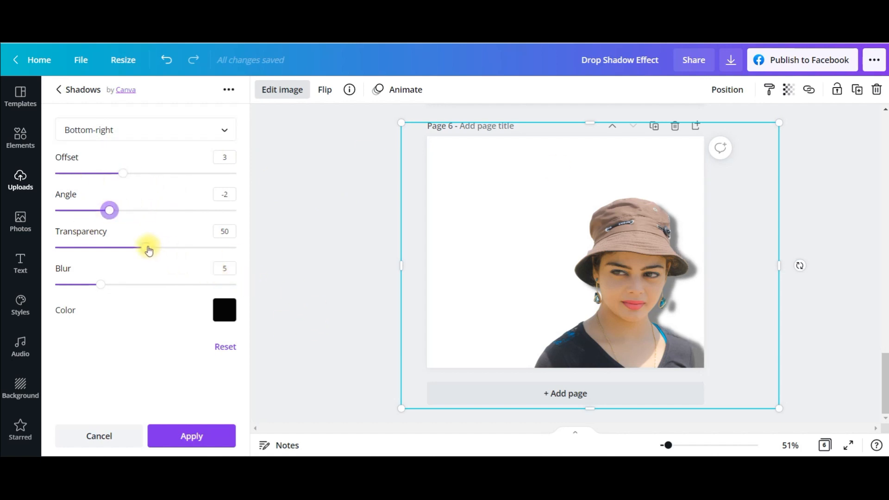
pyautogui.moveTo(128, 252); pyautogui.dragTo(109, 250)
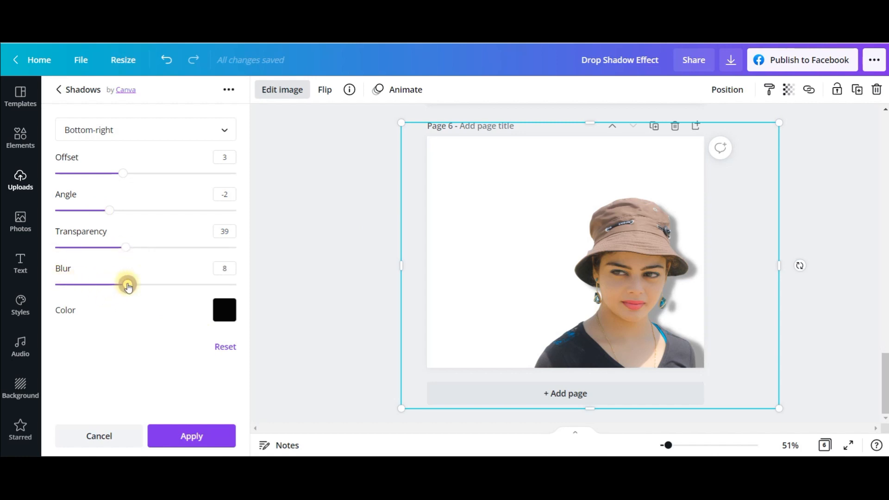
pyautogui.moveTo(129, 287); pyautogui.dragTo(137, 285)
# Change the drop shadow's color to the light blue among the default colours and apply the effect
pyautogui.click(224, 312)
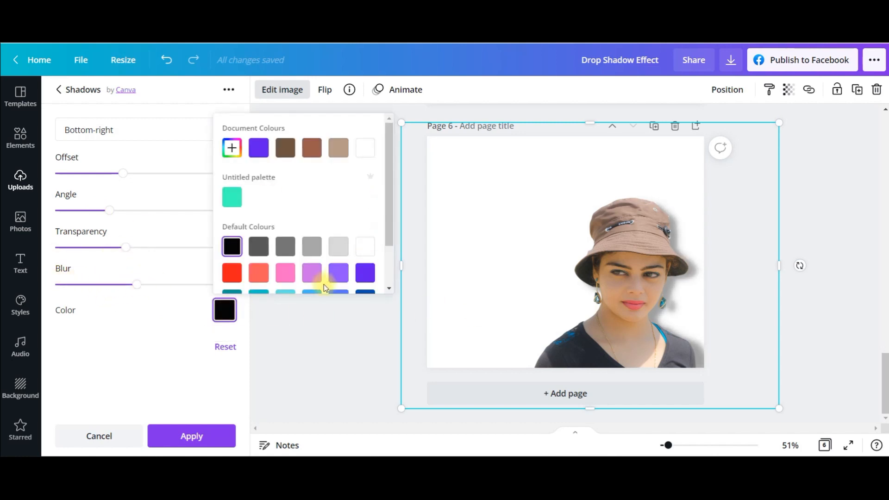
pyautogui.scroll(-2, 343, 224)
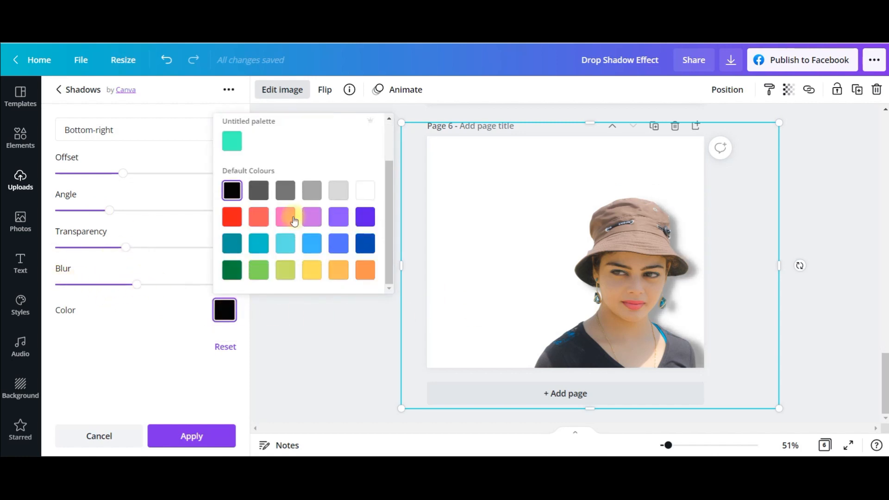
pyautogui.click(311, 250)
# Search the elements for "background" and fill page 6's background with the pale blue photo bordered by white blossoms
pyautogui.click(24, 139)
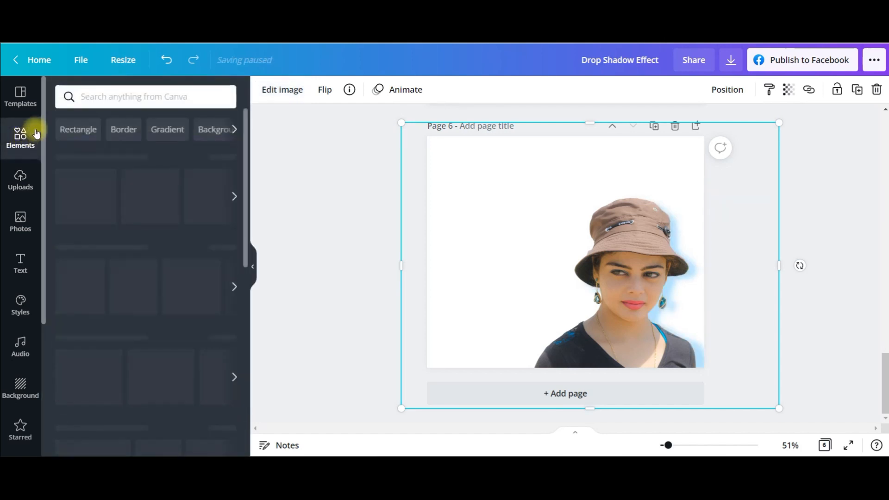
pyautogui.click(140, 92)
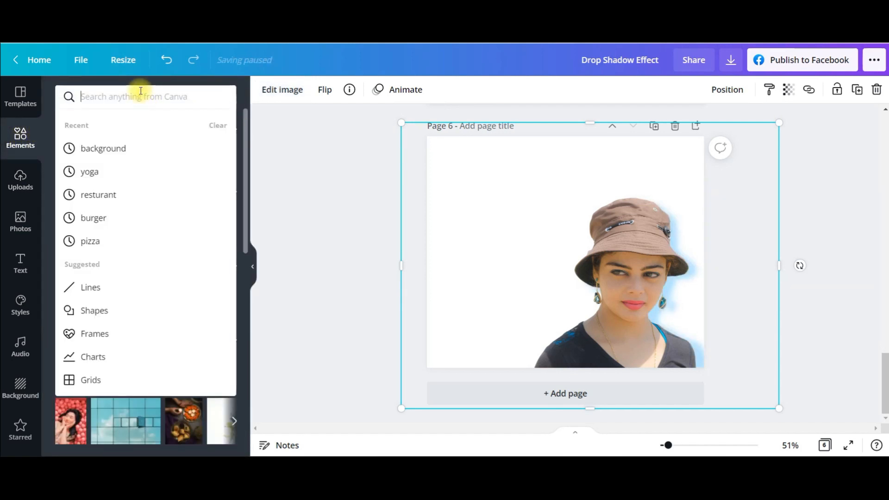
pyautogui.write('ba')
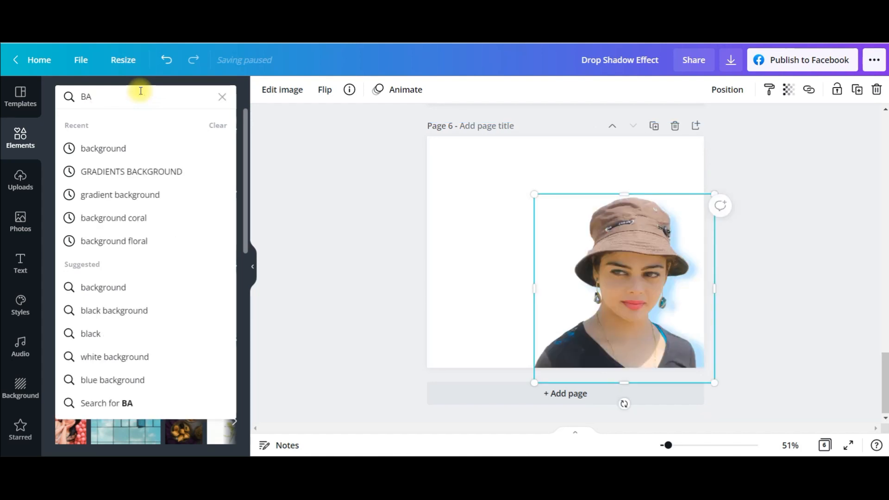
pyautogui.click(139, 148)
pyautogui.scroll(-1, 157, 254)
pyautogui.scroll(-10, 157, 253)
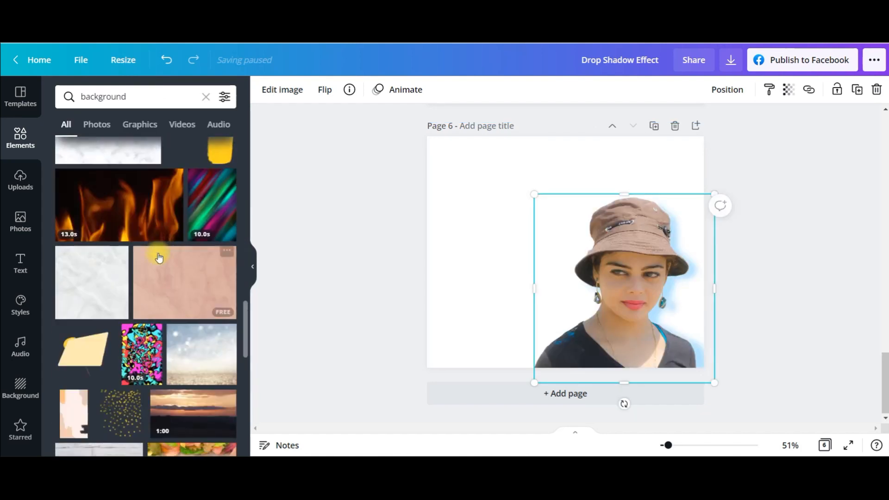
pyautogui.scroll(-4, 158, 258)
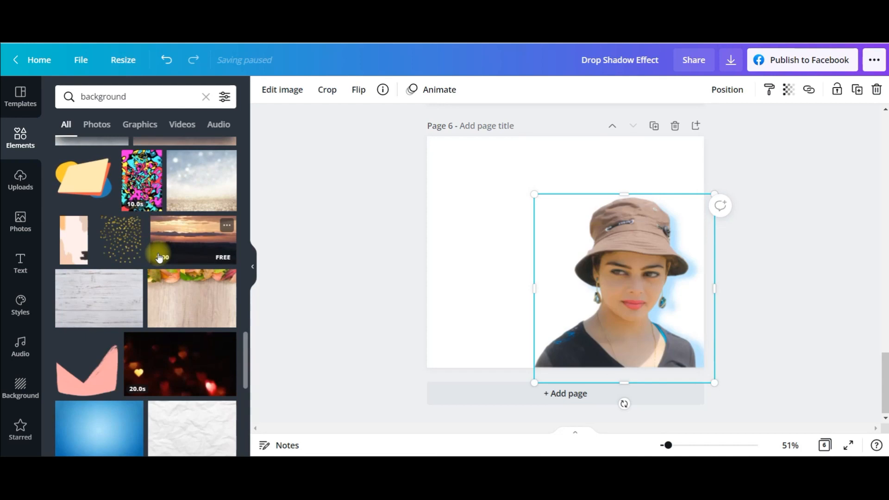
pyautogui.scroll(-6, 73, 310)
pyautogui.click(766, 323)
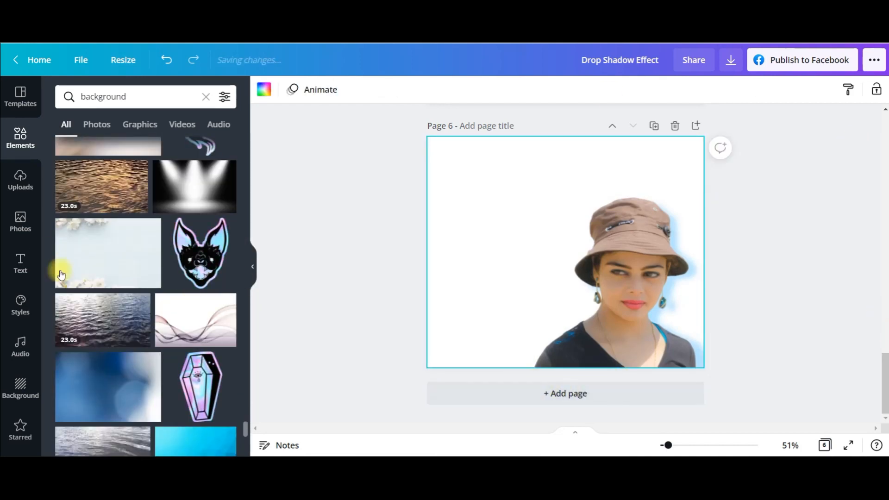
pyautogui.click(114, 260)
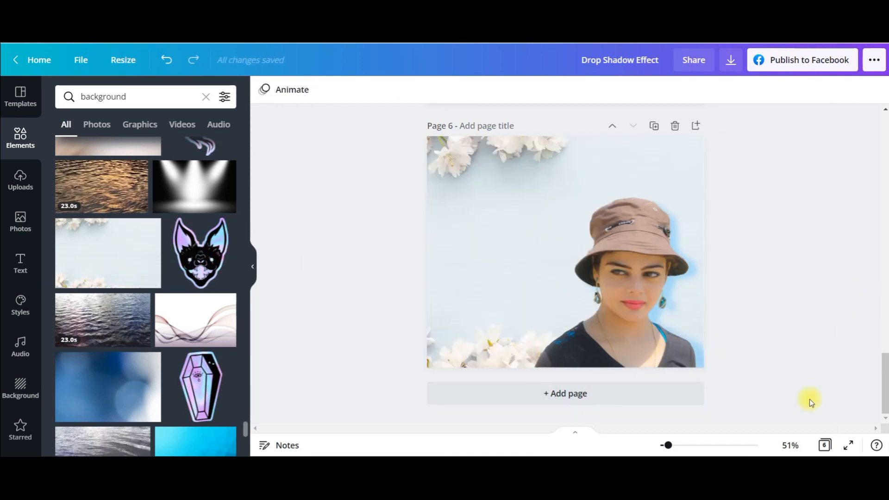
pyautogui.scroll(15, 386, 266)
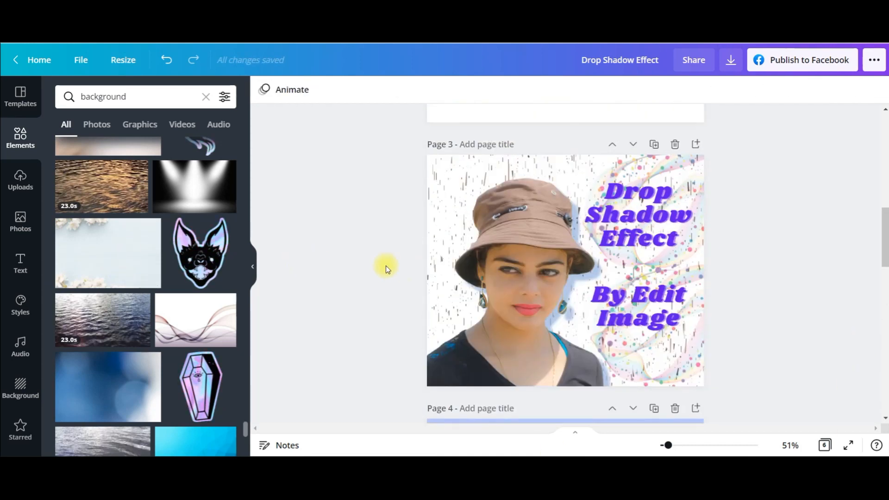